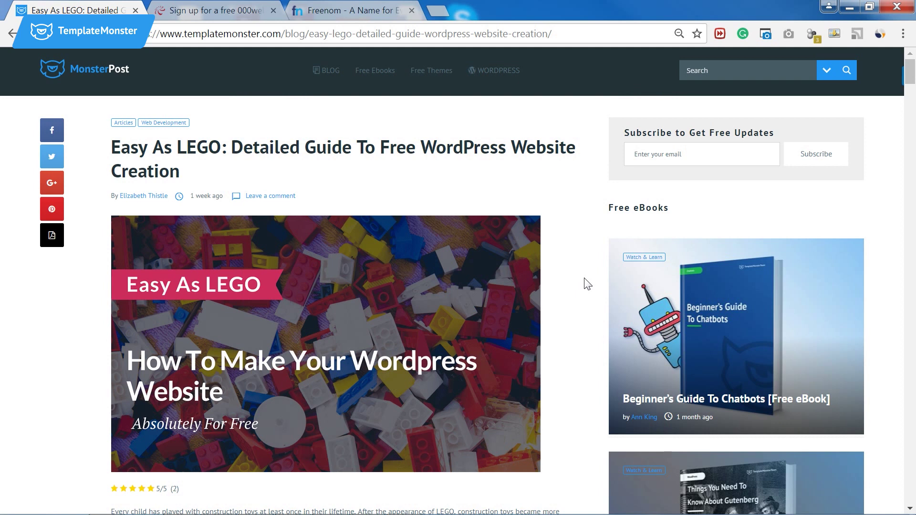
Sign up for free 000webhost hosting with an e-mail, a password and website name 'mywebsite'.
{"action": "left_click", "coordinate": [224, 11]}
{"action": "left_click", "coordinate": [662, 328]}
{"action": "left_click", "coordinate": [657, 352]}
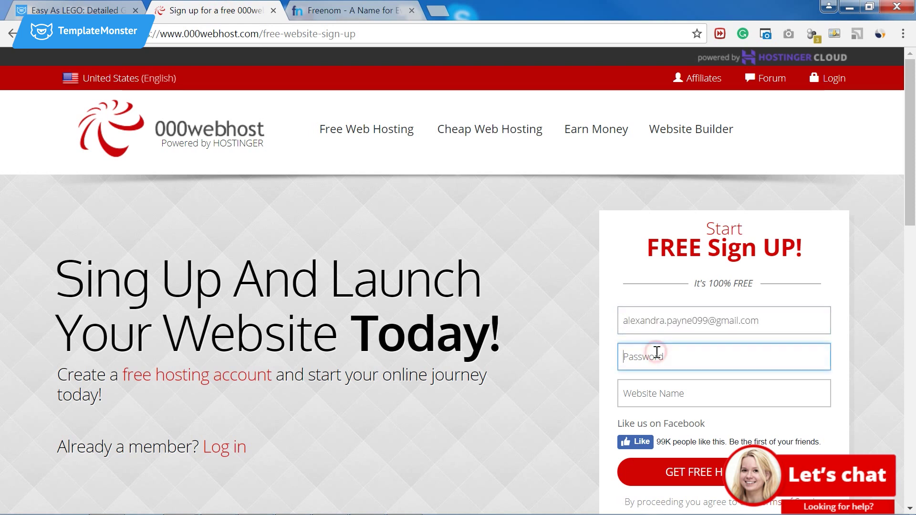
{"action": "scroll", "coordinate": [656, 352], "scroll_direction": "down", "scroll_amount": 1}
{"action": "type", "text": "******"}
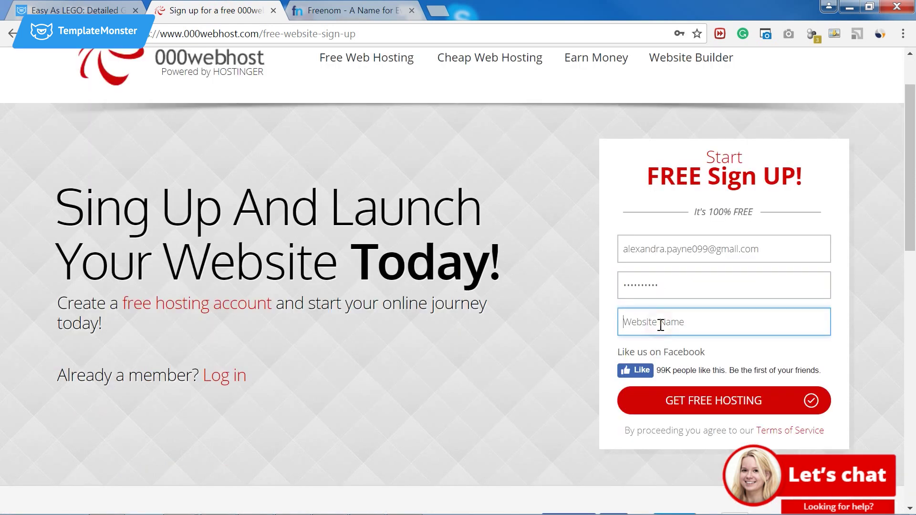
{"action": "left_click", "coordinate": [661, 324]}
{"action": "type", "text": "mywebsite"}
{"action": "scroll", "coordinate": [661, 324], "scroll_direction": "down", "scroll_amount": 1}
{"action": "left_click", "coordinate": [677, 409]}
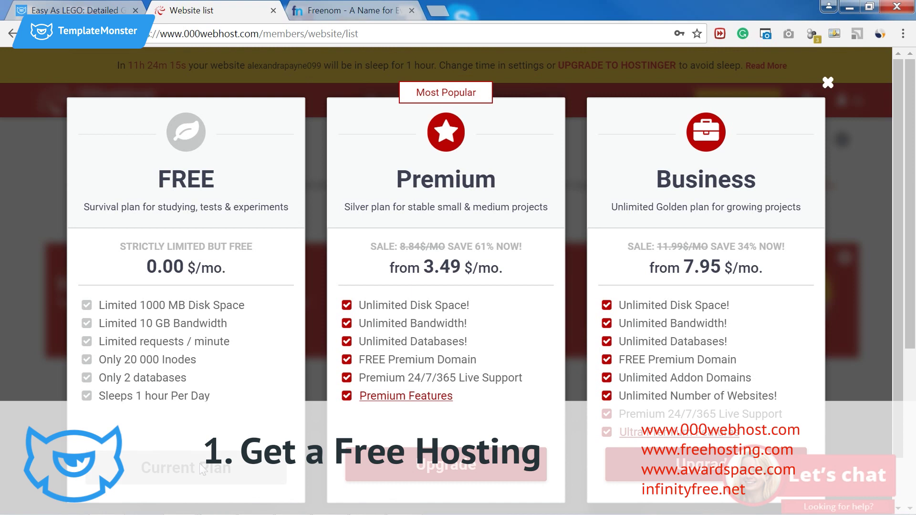
Dismiss the pricing offer, open management for mywebsite and clear the e-mail confirmation notice.
{"action": "left_click", "coordinate": [828, 84]}
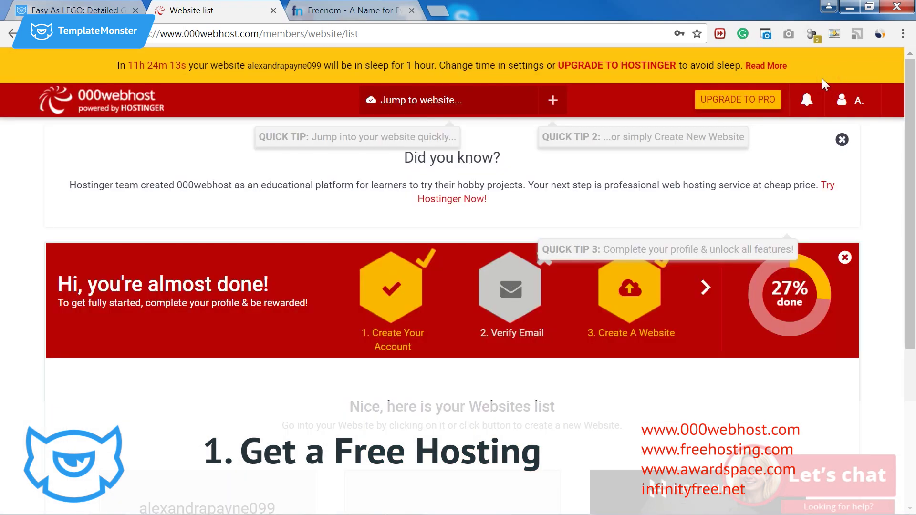
{"action": "scroll", "coordinate": [354, 198], "scroll_direction": "down", "scroll_amount": 5}
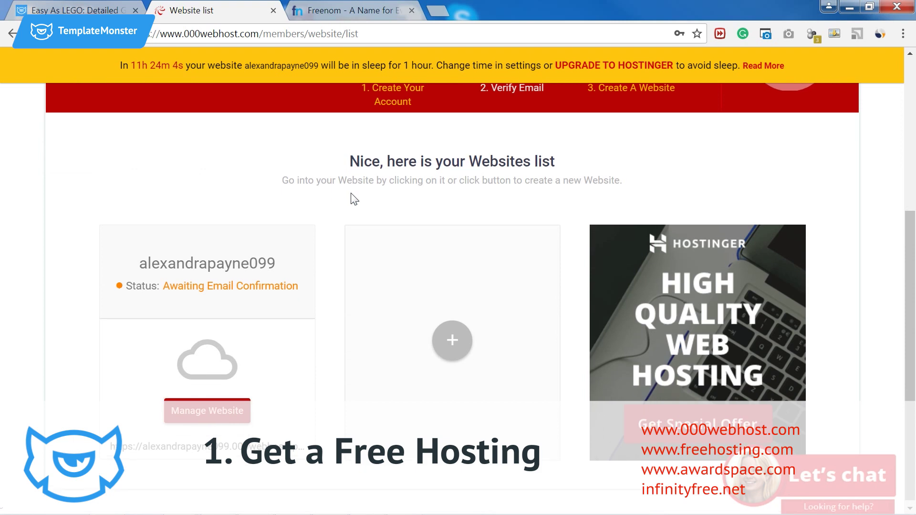
{"action": "left_click", "coordinate": [207, 407]}
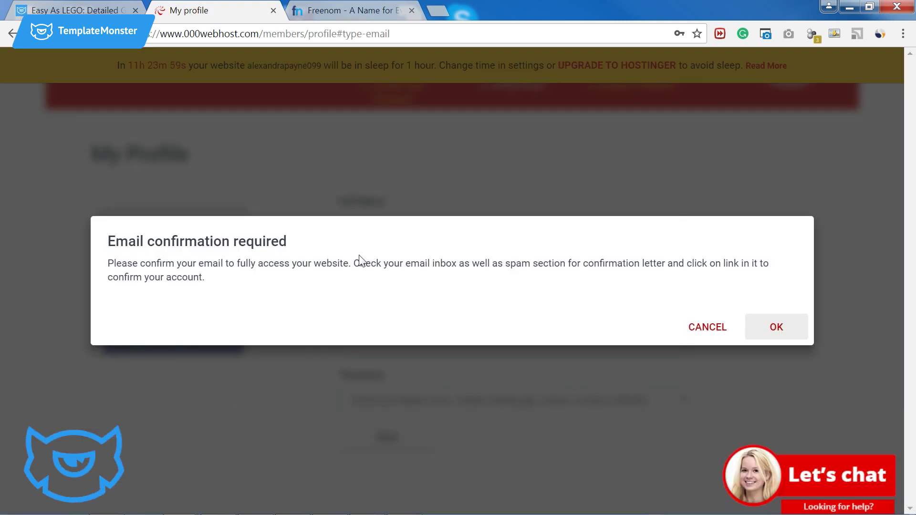
{"action": "left_click_drag", "start_coordinate": [356, 264], "coordinate": [391, 285]}
{"action": "left_click", "coordinate": [396, 283]}
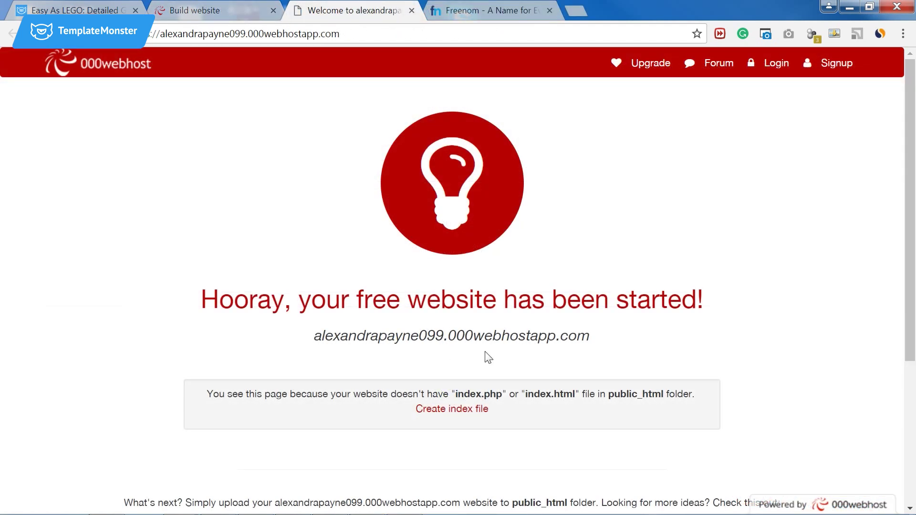
Open the Park Domain dialog to use an own domain, then switch to Freenom.
{"action": "left_click", "coordinate": [411, 10]}
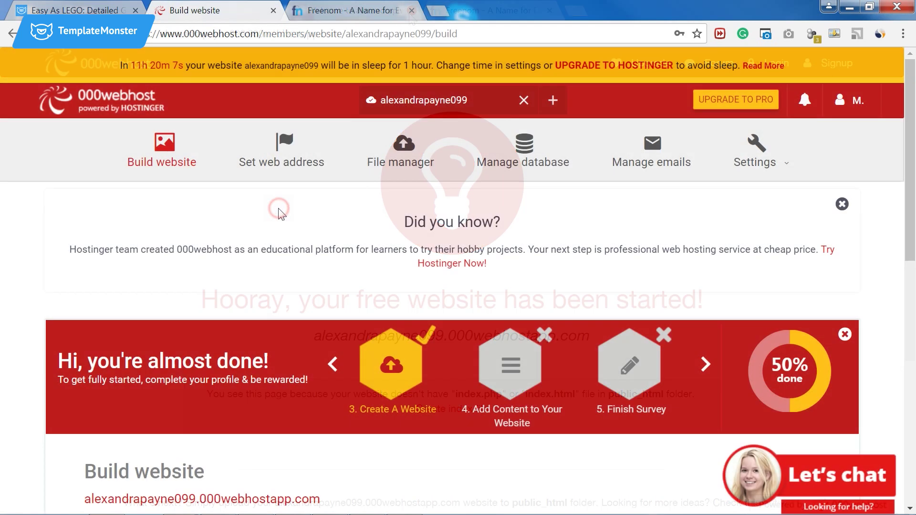
{"action": "left_click", "coordinate": [276, 171]}
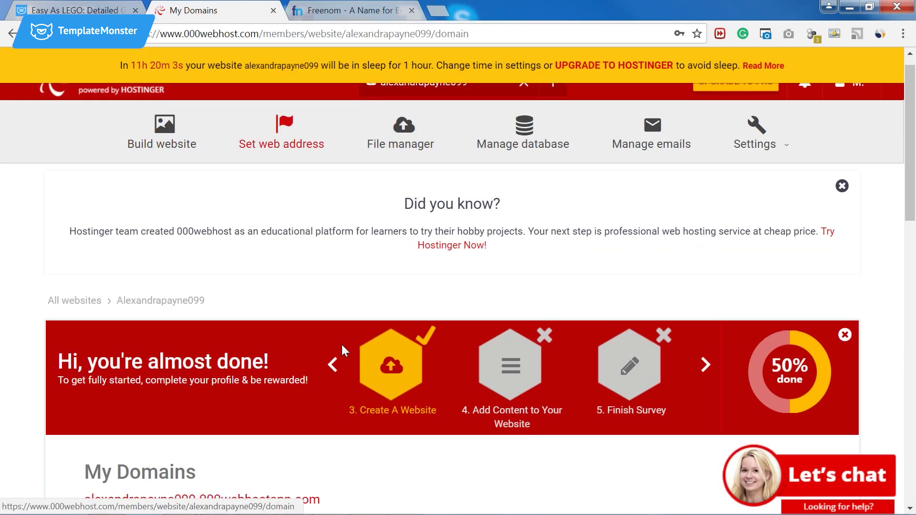
{"action": "scroll", "coordinate": [341, 344], "scroll_direction": "down", "scroll_amount": 7}
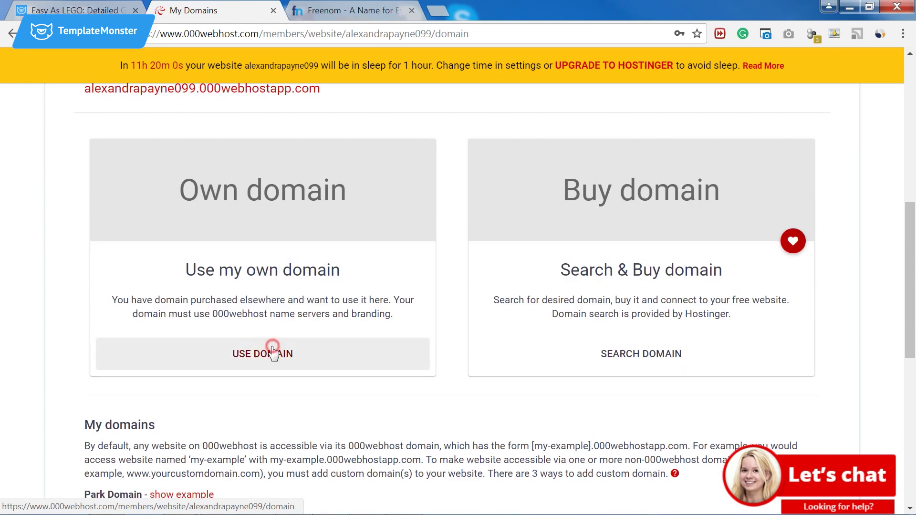
{"action": "left_click", "coordinate": [272, 348]}
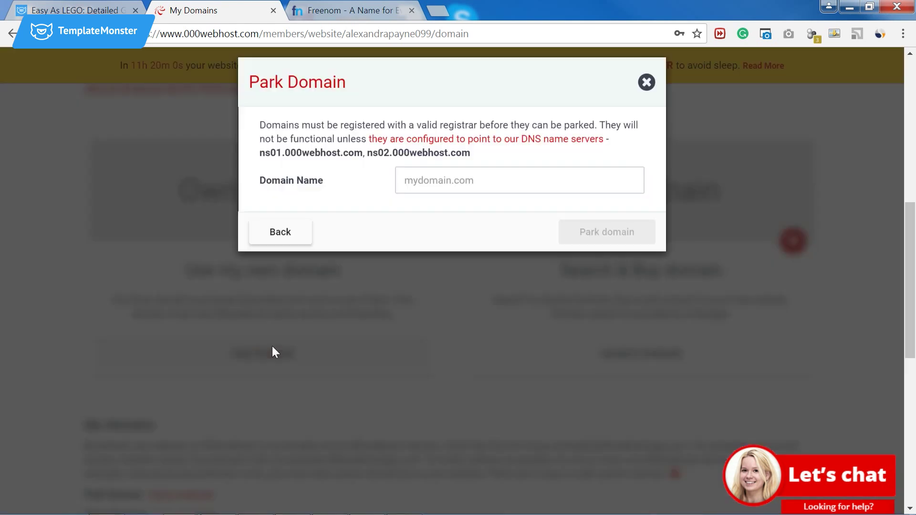
{"action": "left_click", "coordinate": [449, 196]}
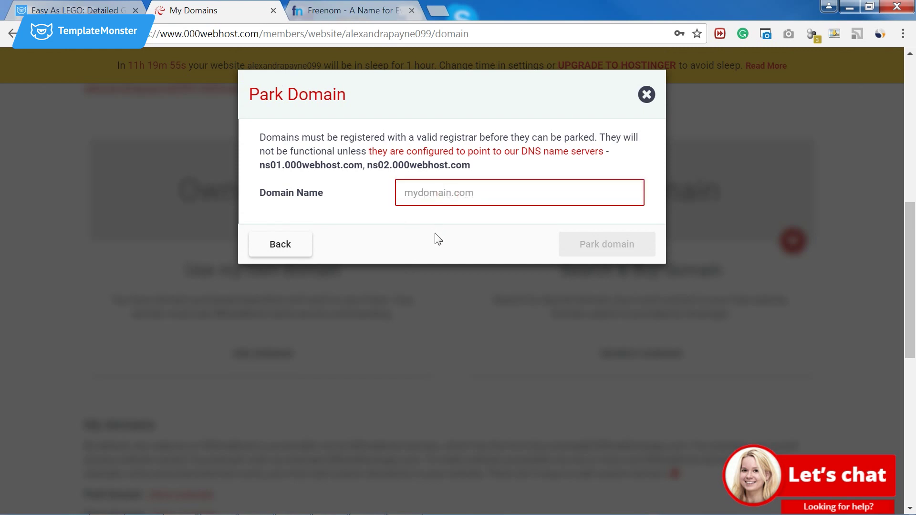
{"action": "left_click", "coordinate": [362, 10]}
Search Freenom for 'myawesomefreewebsite', claim the free .ga domain and check out.
{"action": "left_click", "coordinate": [317, 178]}
{"action": "type", "text": "myawe"}
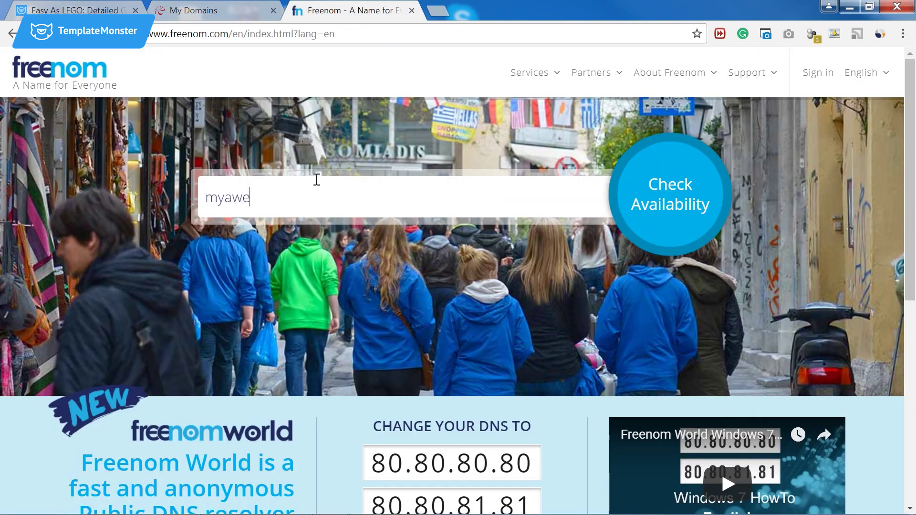
{"action": "type", "text": "somewebsote"}
{"action": "key", "text": "Left"}
{"action": "key", "text": "Left"}
{"action": "key", "text": "Left"}
{"action": "key", "text": "Left"}
{"action": "key", "text": "Left"}
{"action": "key", "text": "Left"}
{"action": "key", "text": "Left"}
{"action": "type", "text": "free"}
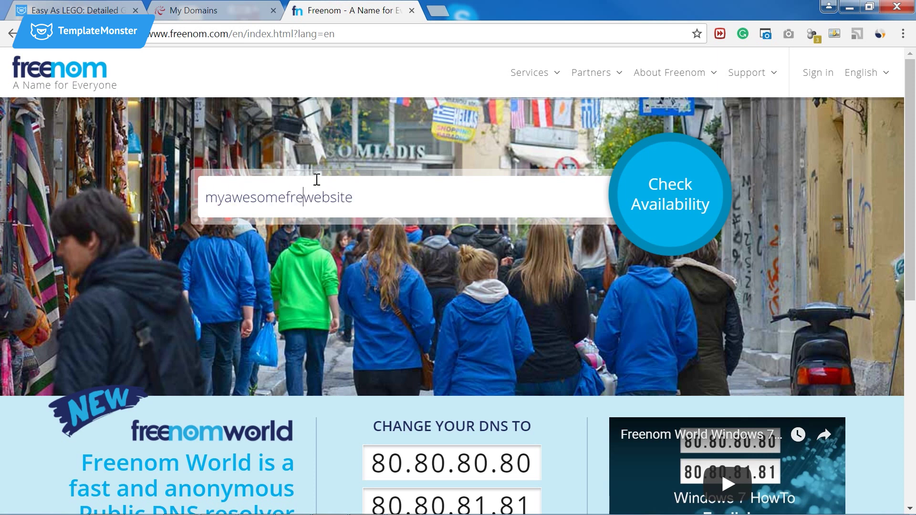
{"action": "left_click", "coordinate": [645, 217]}
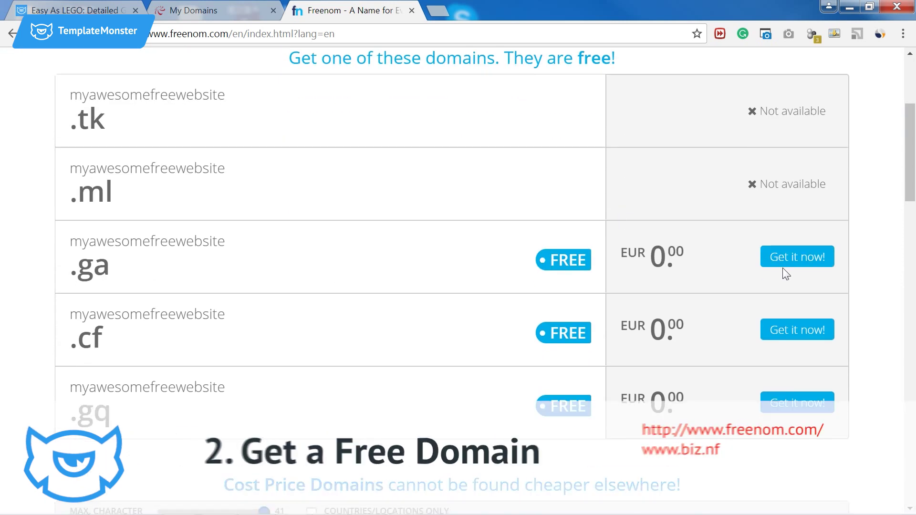
{"action": "left_click", "coordinate": [783, 268]}
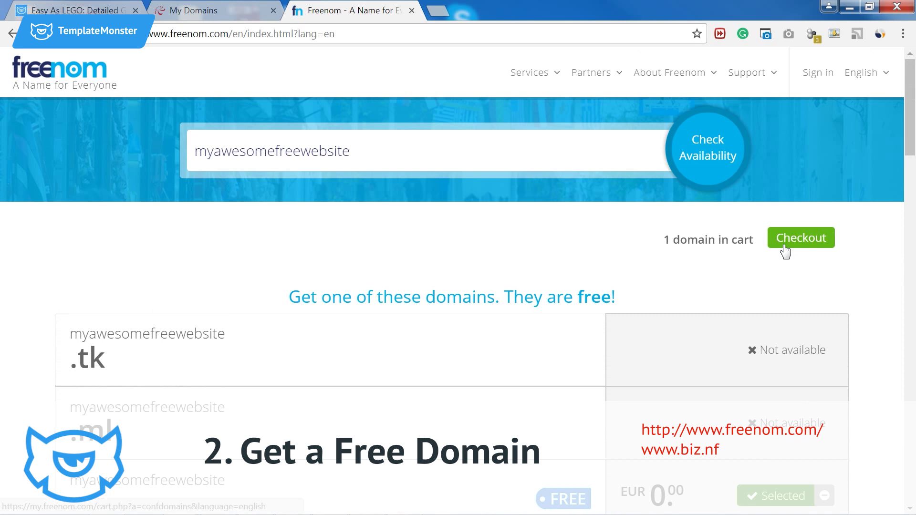
{"action": "left_click", "coordinate": [785, 249]}
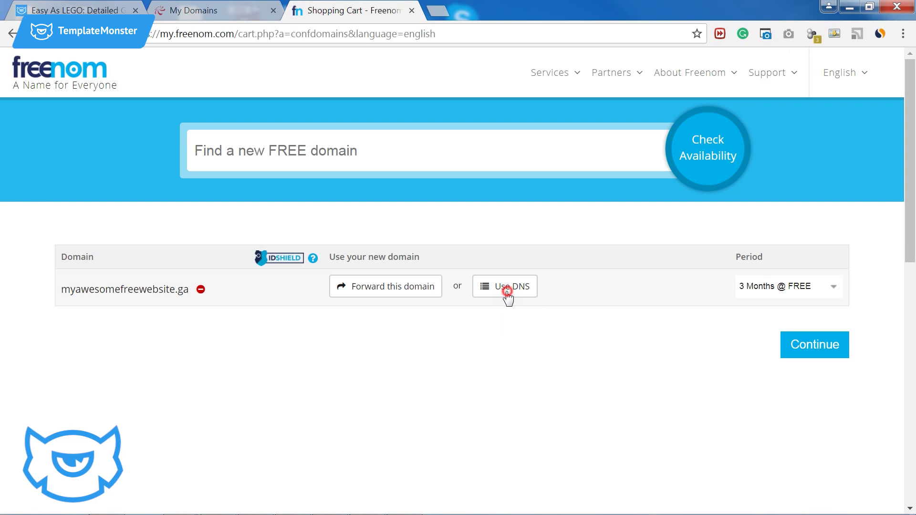
Switch the domain to custom DNS with ns01.000webhost.com as the first nameserver.
{"action": "left_click", "coordinate": [507, 296]}
{"action": "scroll", "coordinate": [509, 272], "scroll_direction": "down", "scroll_amount": 2}
{"action": "left_click", "coordinate": [472, 320]}
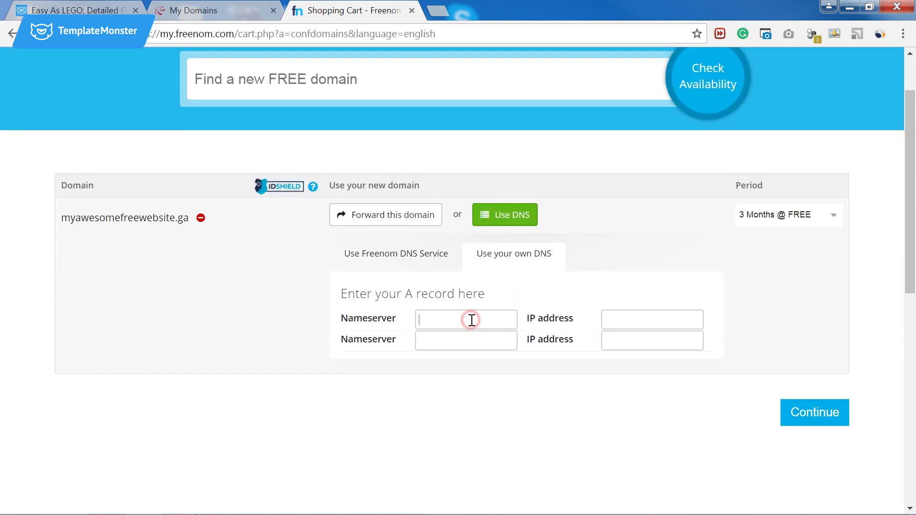
{"action": "left_click", "coordinate": [249, 12]}
{"action": "key", "text": "ctrl+c"}
{"action": "left_click_drag", "start_coordinate": [257, 165], "coordinate": [501, 169]}
{"action": "left_click", "coordinate": [353, 11]}
{"action": "key", "text": "ctrl+v"}
Add ns02.000webhost.com as the second nameserver and set the period to 12 Months @ FREE.
{"action": "left_click", "coordinate": [177, 14]}
{"action": "key", "text": "ctrl+c"}
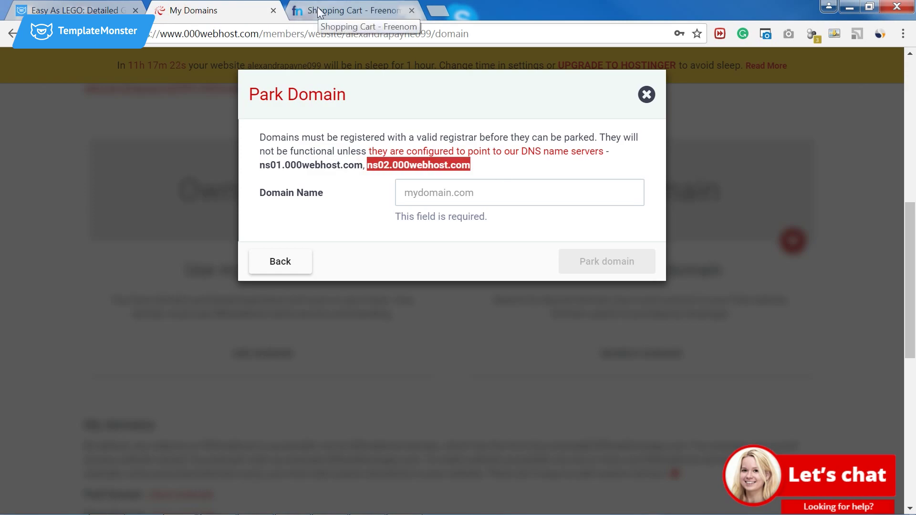
{"action": "left_click", "coordinate": [305, 12]}
{"action": "left_click", "coordinate": [424, 339]}
{"action": "key", "text": "ctrl+v"}
{"action": "left_click", "coordinate": [674, 284]}
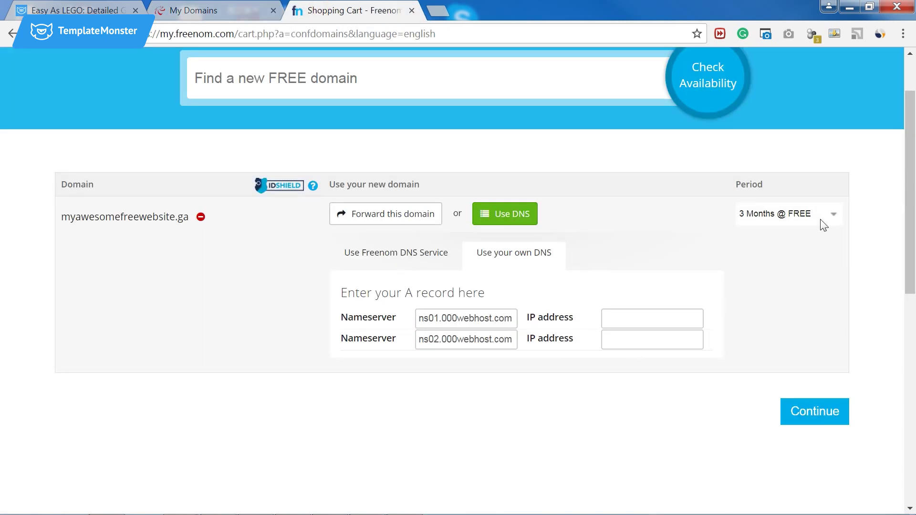
{"action": "left_click", "coordinate": [832, 219]}
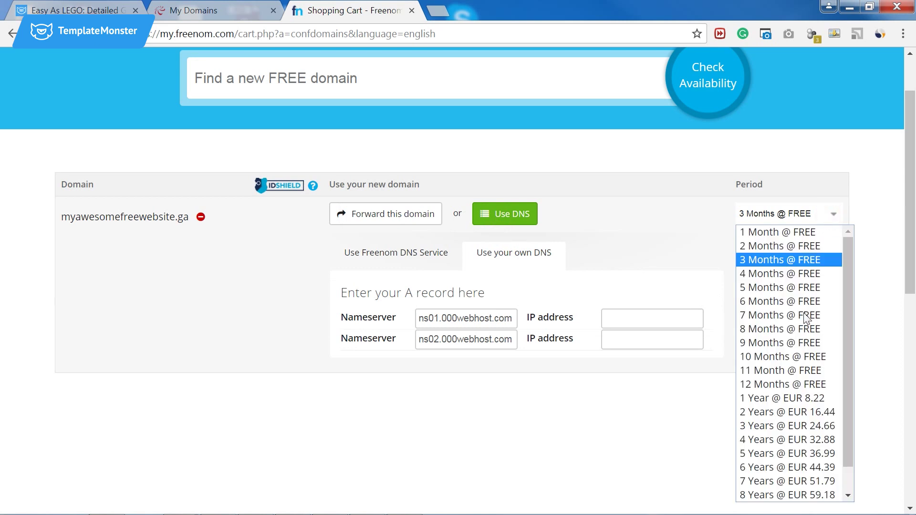
{"action": "left_click", "coordinate": [793, 386]}
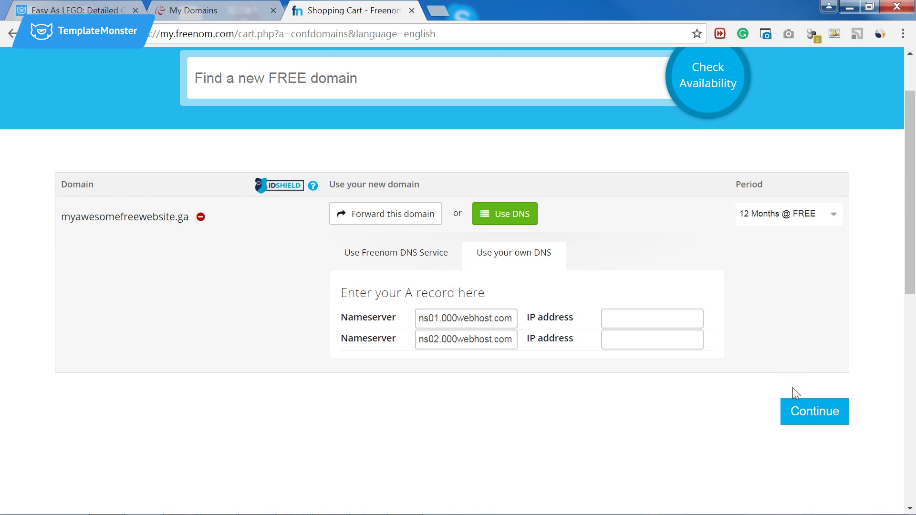
Complete the Freenom checkout, then open myawesomefreewebsite.ga under My Domains and copy its name.
{"action": "left_click", "coordinate": [822, 414]}
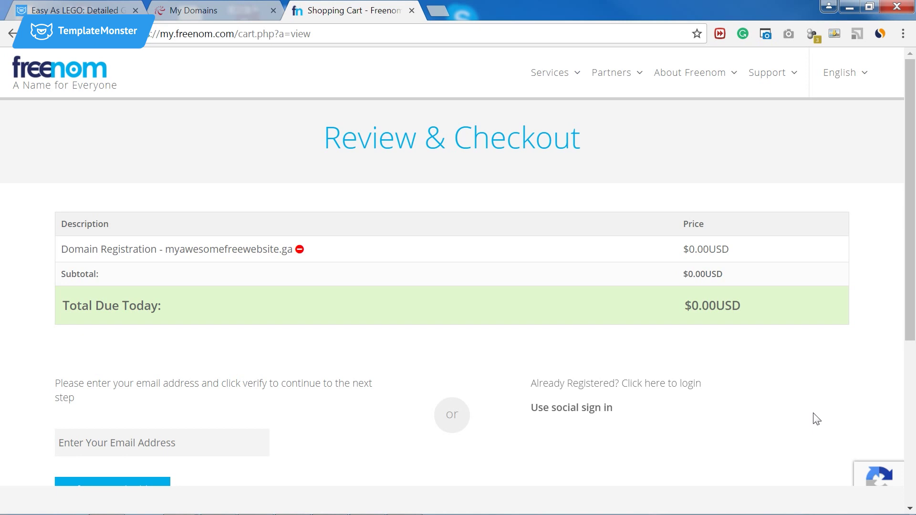
{"action": "scroll", "coordinate": [181, 357], "scroll_direction": "down", "scroll_amount": 2}
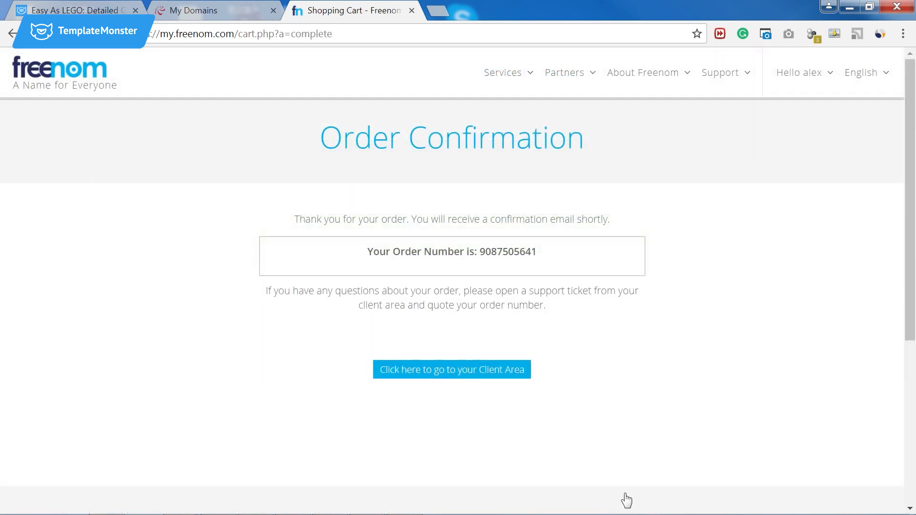
{"action": "mouse_move", "coordinate": [511, 82]}
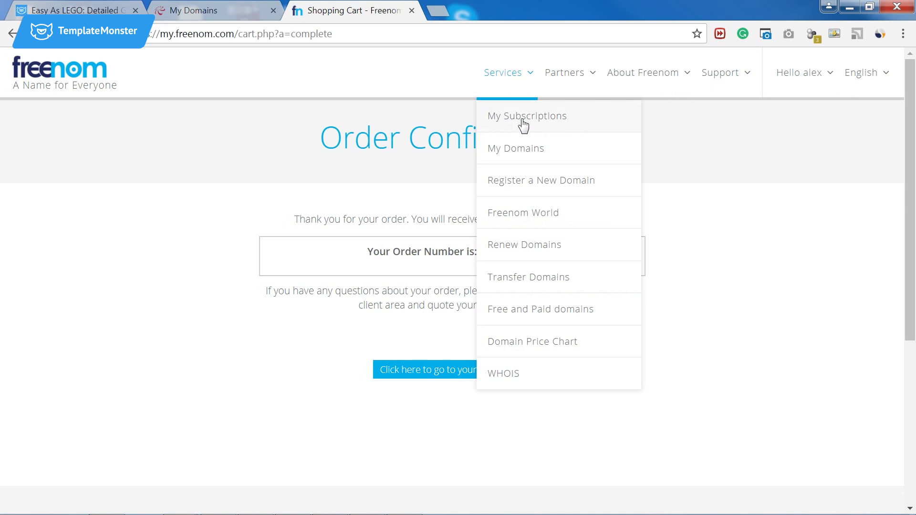
{"action": "left_click", "coordinate": [497, 148]}
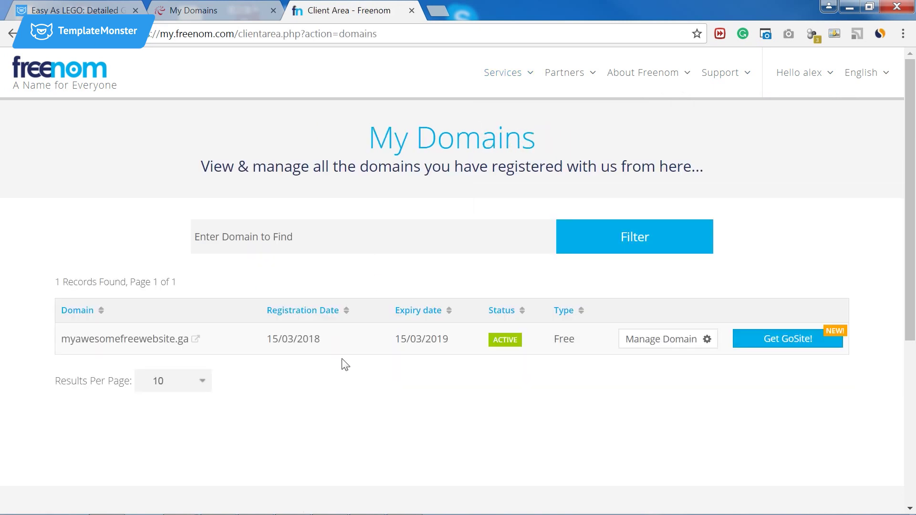
{"action": "left_click", "coordinate": [639, 345]}
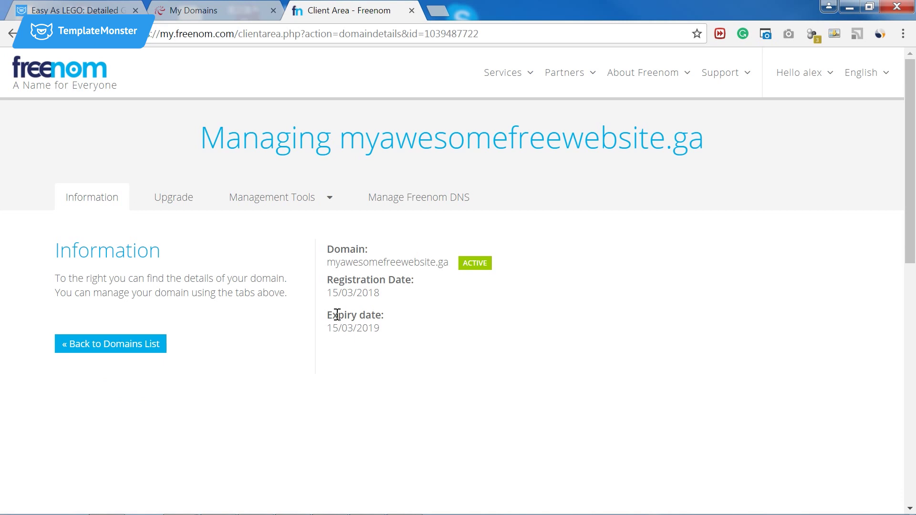
{"action": "scroll", "coordinate": [338, 316], "scroll_direction": "down", "scroll_amount": 2}
{"action": "scroll", "coordinate": [339, 320], "scroll_direction": "up", "scroll_amount": 2}
{"action": "left_click_drag", "start_coordinate": [329, 264], "coordinate": [452, 266]}
Park myawesomefreewebsite.ga on the 000webhost site and open it from My domains to test.
{"action": "left_click", "coordinate": [194, 10]}
{"action": "left_click", "coordinate": [430, 195]}
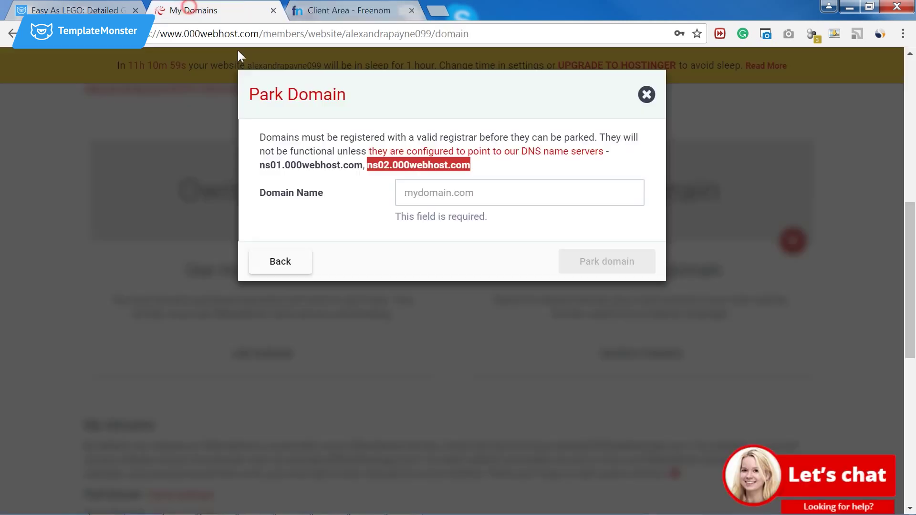
{"action": "key", "text": "ctrl+v"}
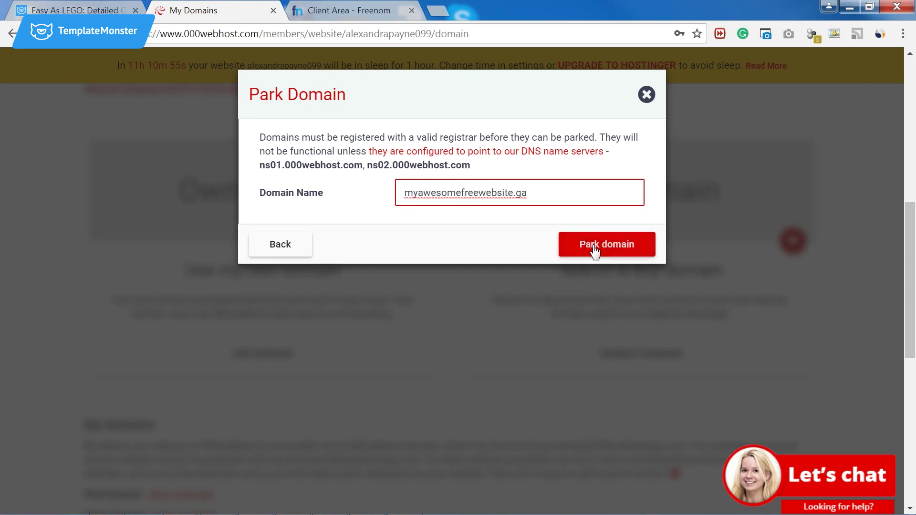
{"action": "left_click", "coordinate": [594, 245]}
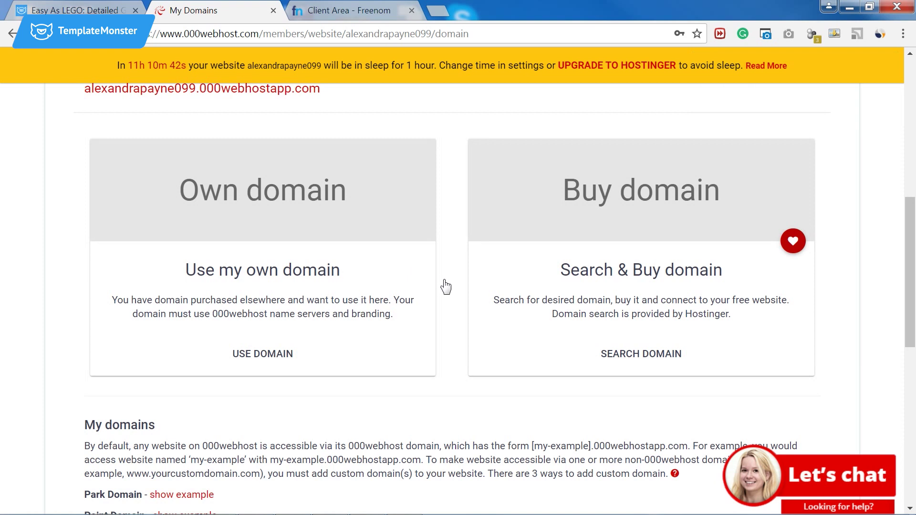
{"action": "scroll", "coordinate": [445, 286], "scroll_direction": "down", "scroll_amount": 6}
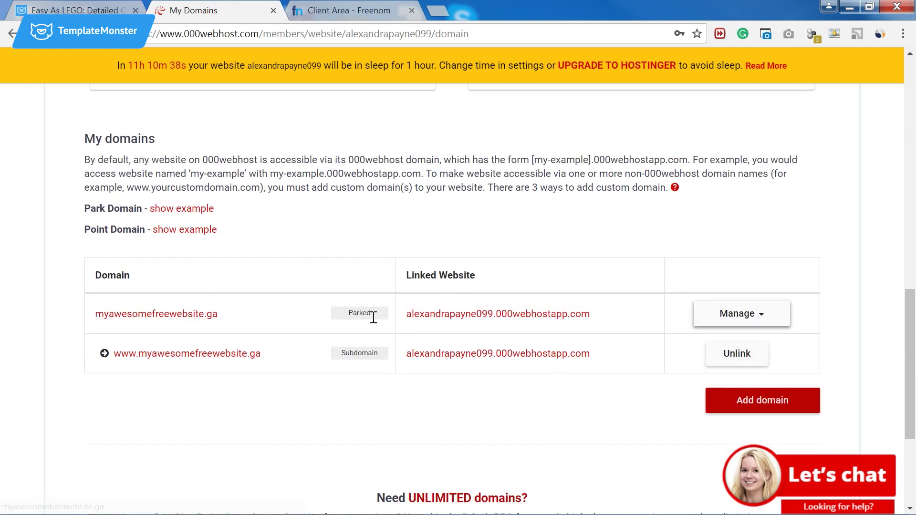
{"action": "left_click", "coordinate": [176, 323]}
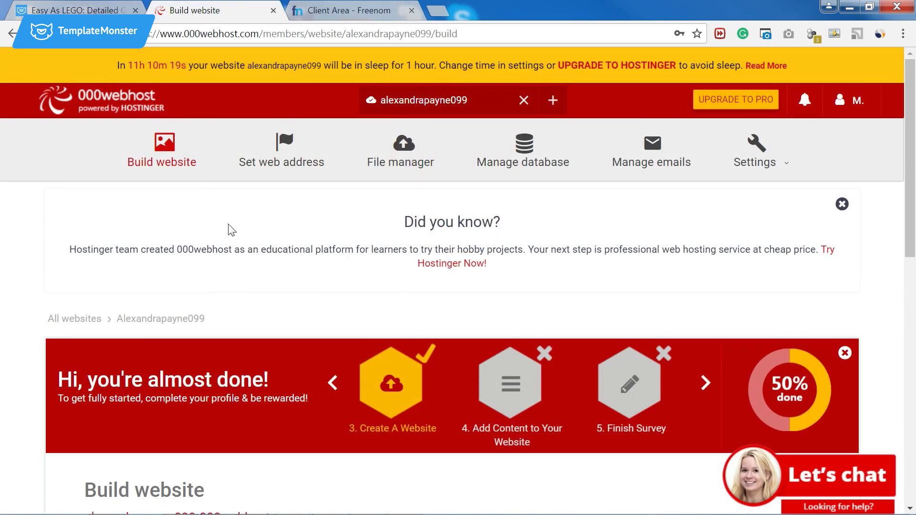
Install WordPress on myawesomefreewebsite.ga with admin credentials and open its configuration page.
{"action": "scroll", "coordinate": [327, 268], "scroll_direction": "down", "scroll_amount": 8}
{"action": "left_click", "coordinate": [449, 462]}
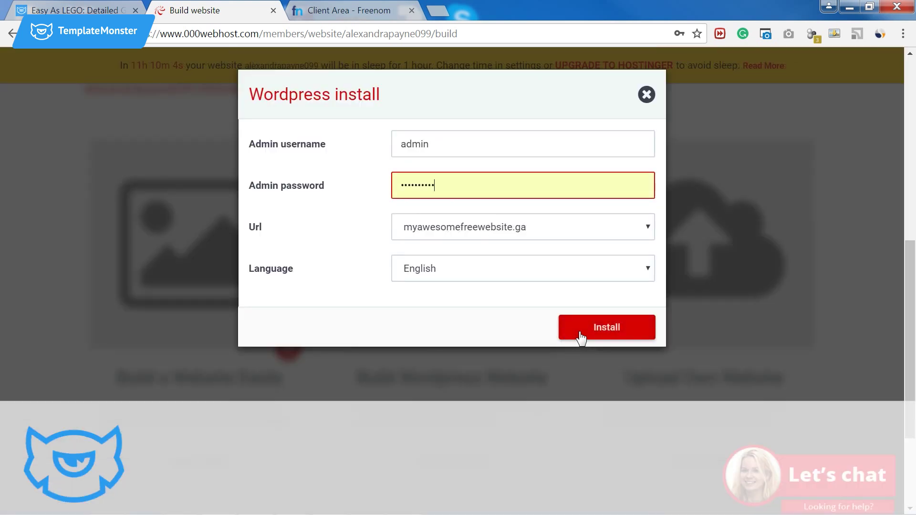
{"action": "left_click", "coordinate": [583, 338]}
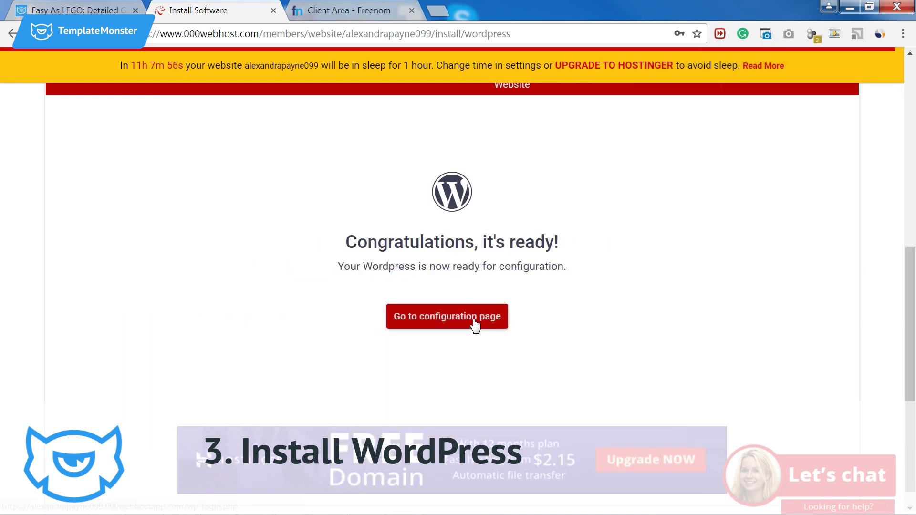
{"action": "left_click", "coordinate": [476, 323]}
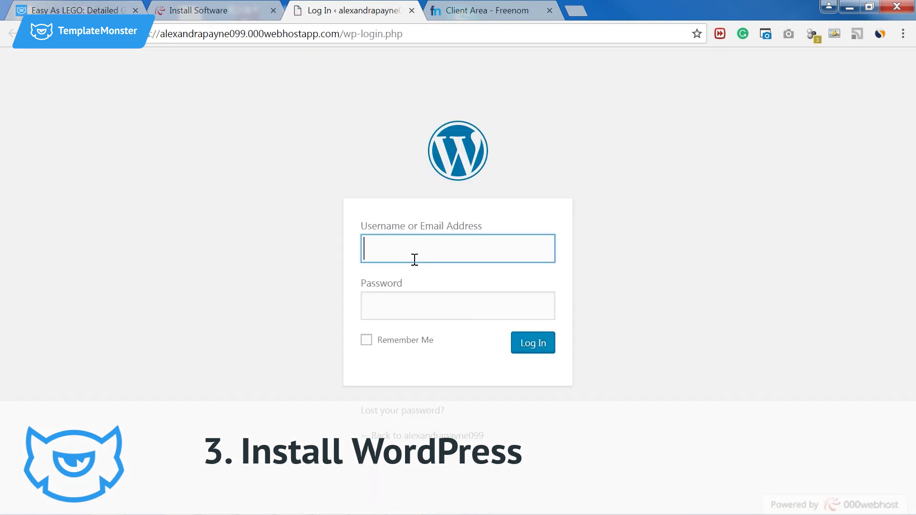
Log in to WordPress as 'admin' with Remember Me, save the password, and visit the live site.
{"action": "left_click", "coordinate": [453, 248]}
{"action": "type", "text": "admin"}
{"action": "left_click", "coordinate": [426, 312]}
{"action": "type", "text": "••••••••••"}
{"action": "left_click", "coordinate": [422, 344]}
{"action": "left_click", "coordinate": [534, 350]}
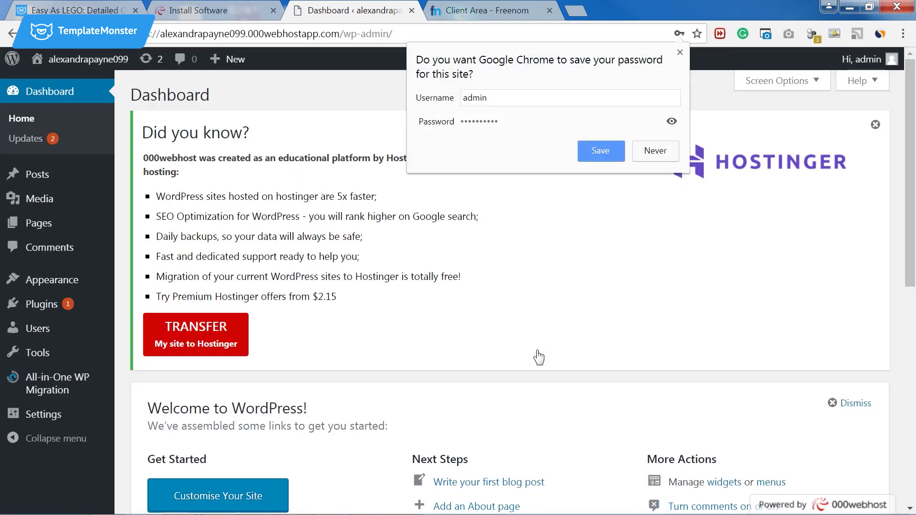
{"action": "left_click", "coordinate": [585, 156]}
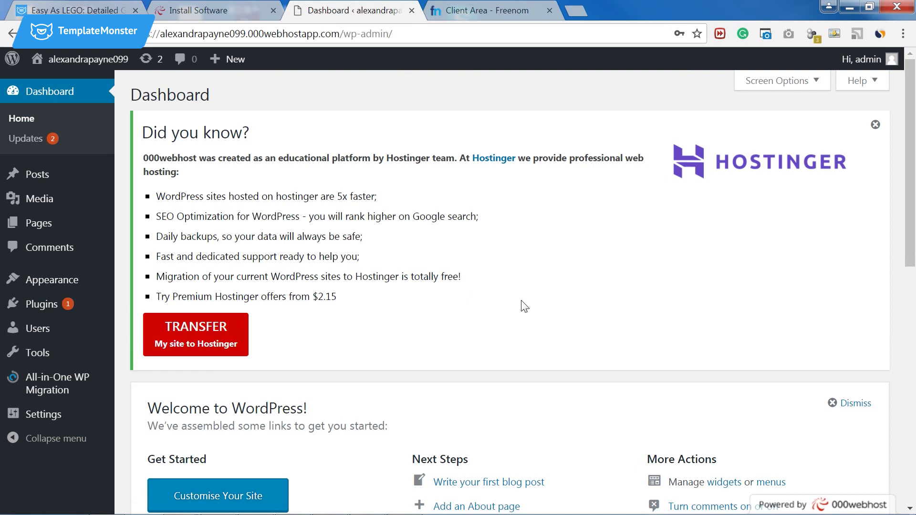
{"action": "mouse_move", "coordinate": [87, 59]}
{"action": "left_click", "coordinate": [43, 84]}
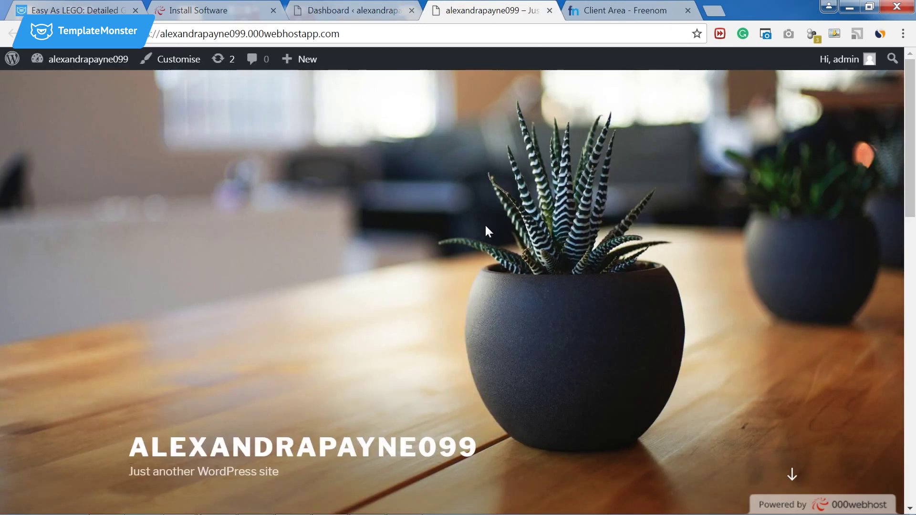
Load the WordPress site via the myawesomefreewebsite.ga link in 000webhost's domain table.
{"action": "scroll", "coordinate": [486, 228], "scroll_direction": "down", "scroll_amount": 6}
{"action": "scroll", "coordinate": [486, 227], "scroll_direction": "up", "scroll_amount": 6}
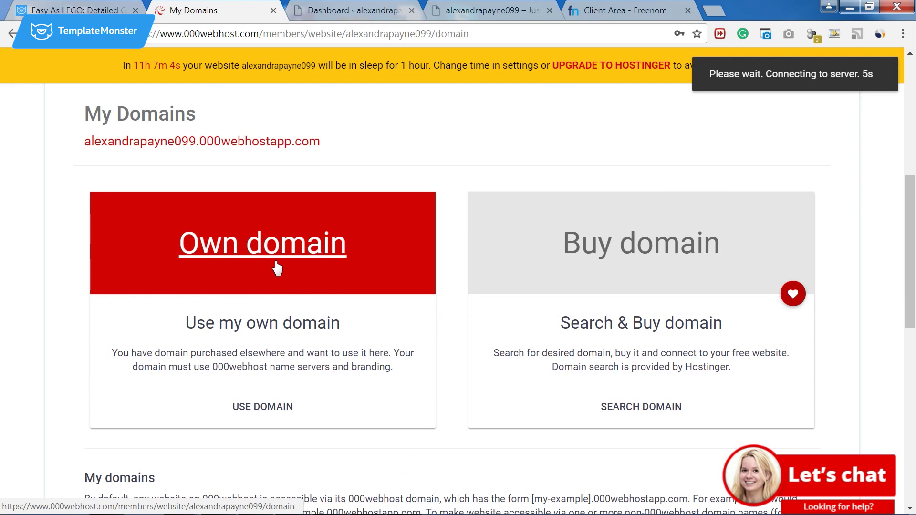
{"action": "scroll", "coordinate": [266, 342], "scroll_direction": "down", "scroll_amount": 8}
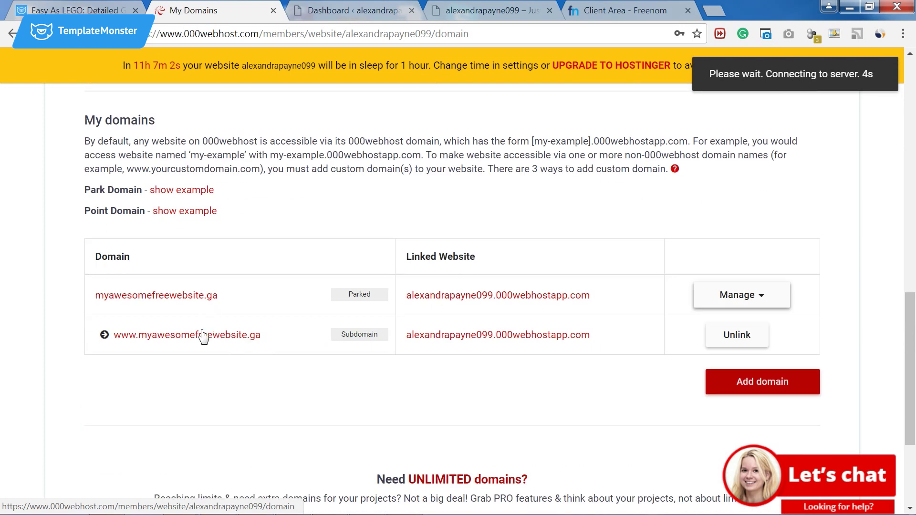
{"action": "left_click", "coordinate": [200, 297]}
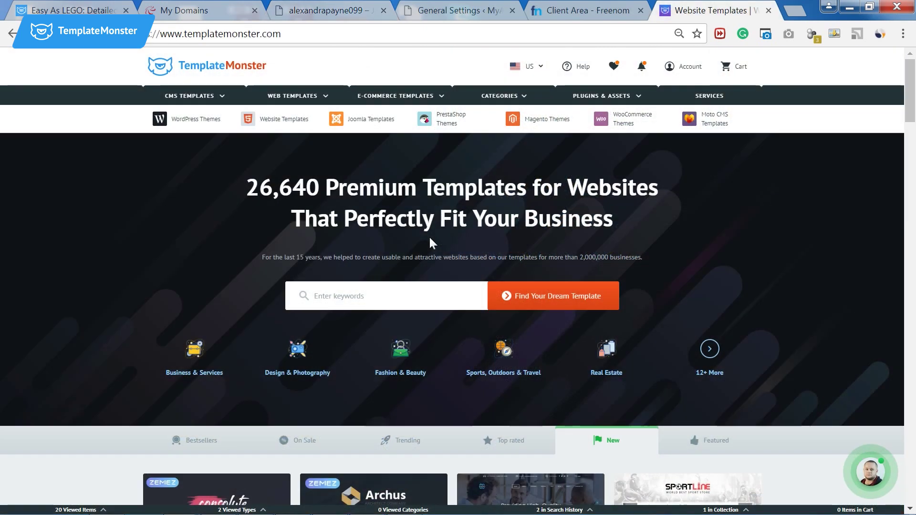
Search TemplateMonster's templates for the keyword 'free'.
{"action": "left_click", "coordinate": [389, 302]}
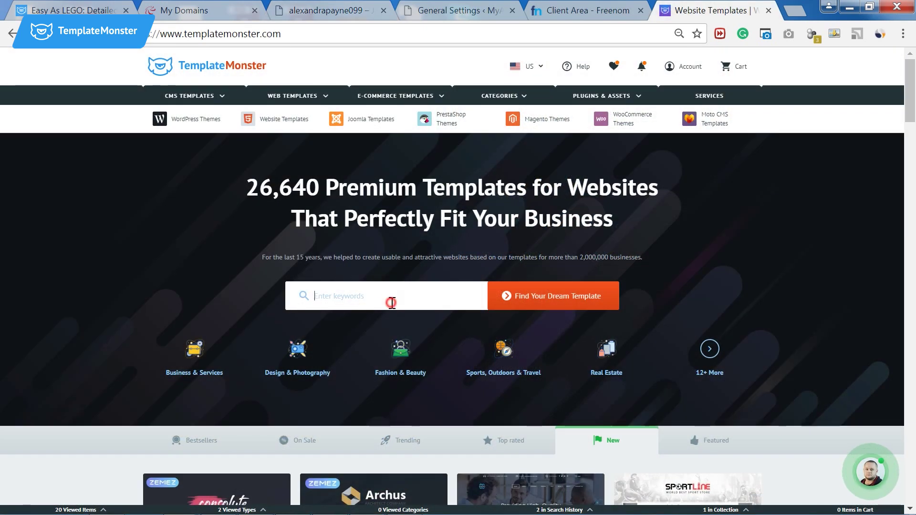
{"action": "type", "text": "free"}
{"action": "key", "text": "Return"}
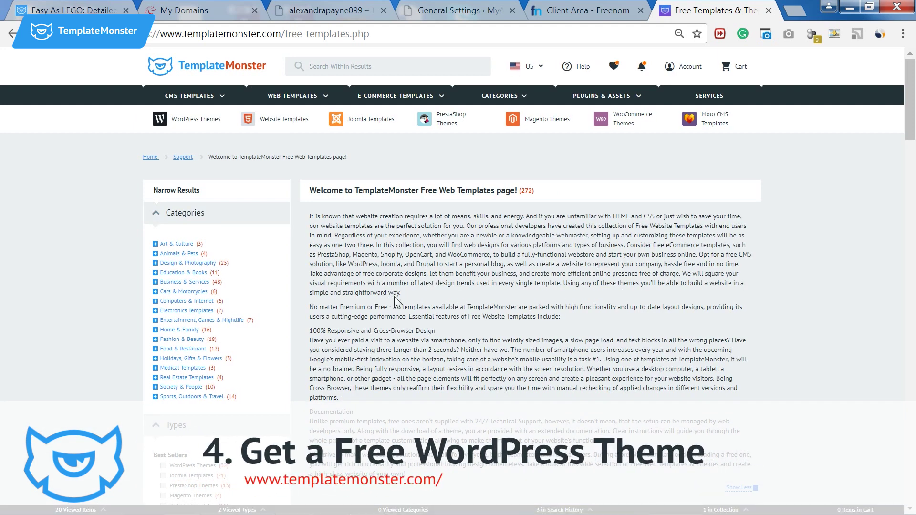
Filter the free results to WordPress Themes and scroll down to the Grafique card.
{"action": "scroll", "coordinate": [396, 297], "scroll_direction": "down", "scroll_amount": 5}
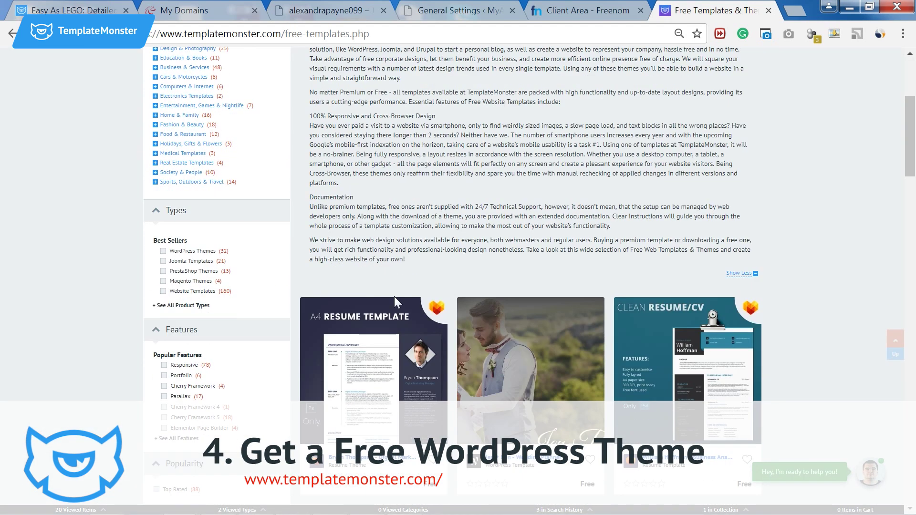
{"action": "left_click", "coordinate": [163, 250]}
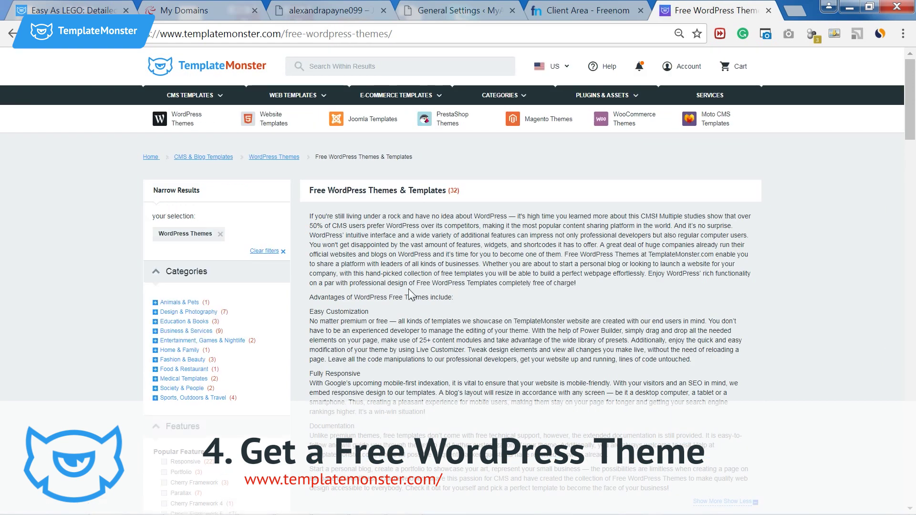
{"action": "scroll", "coordinate": [409, 218], "scroll_direction": "down", "scroll_amount": 8}
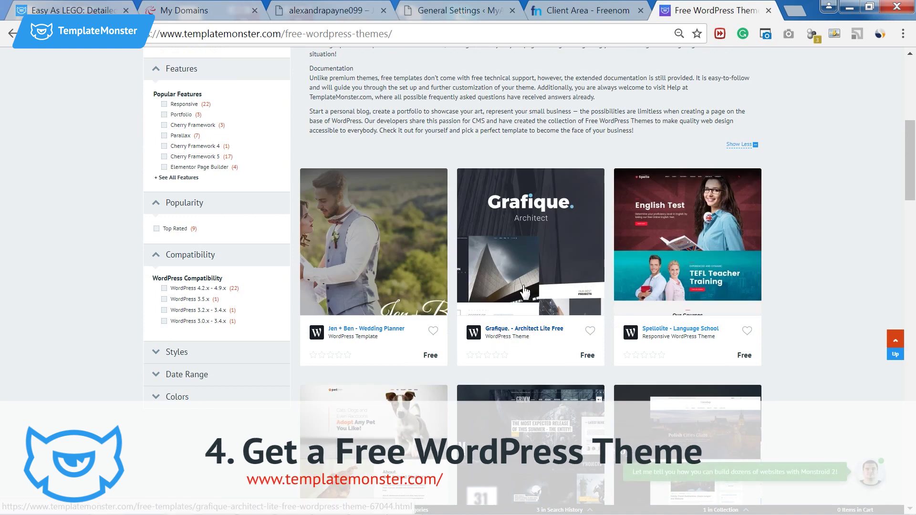
{"action": "mouse_move", "coordinate": [525, 289]}
{"action": "scroll", "coordinate": [525, 288], "scroll_direction": "down", "scroll_amount": 2}
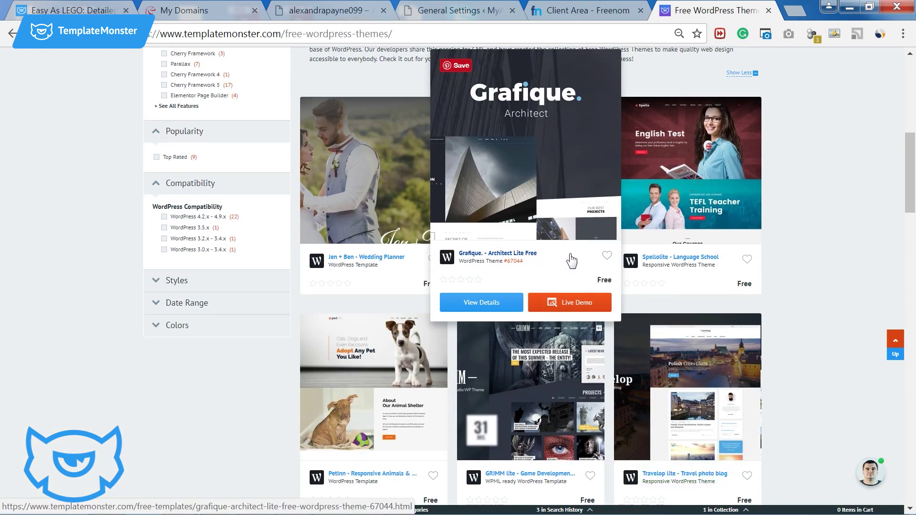
{"action": "scroll", "coordinate": [555, 289], "scroll_direction": "down", "scroll_amount": 9}
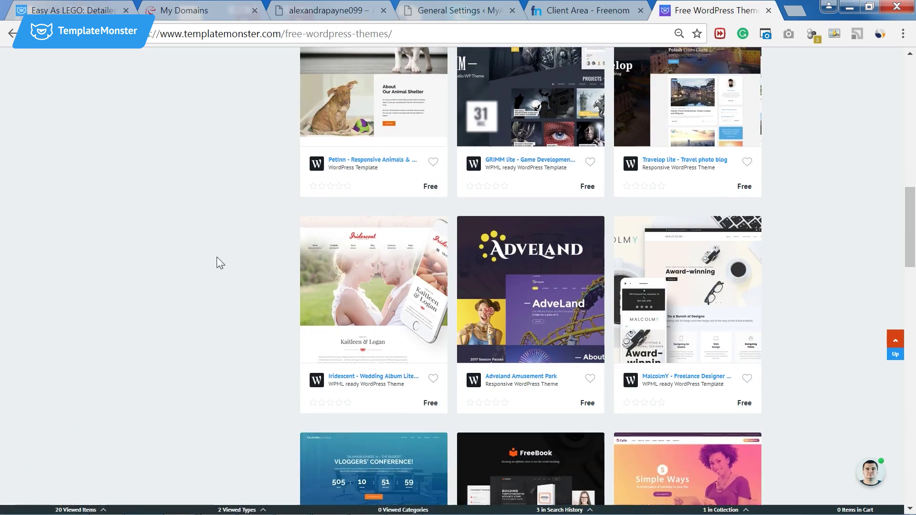
{"action": "scroll", "coordinate": [217, 262], "scroll_direction": "up", "scroll_amount": 9}
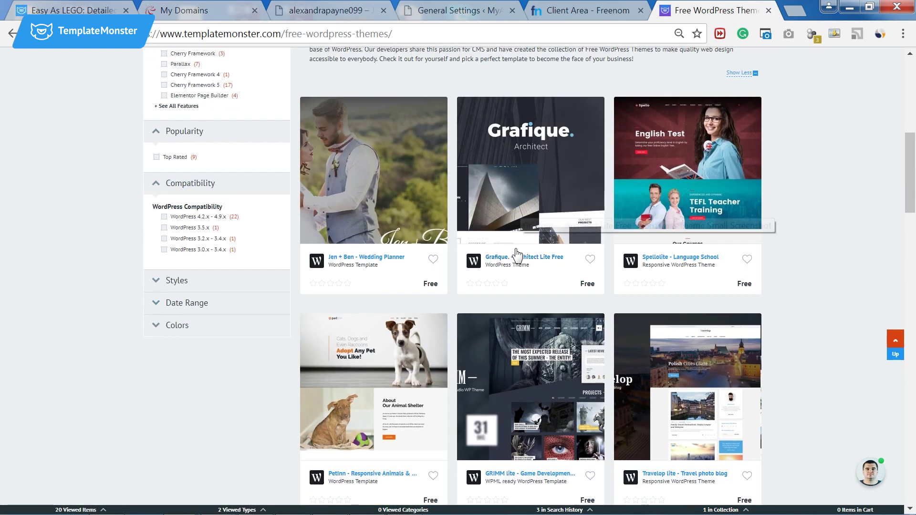
Open the Grafique Architect Lite Free theme's product page.
{"action": "mouse_move", "coordinate": [514, 260]}
{"action": "left_click", "coordinate": [496, 310]}
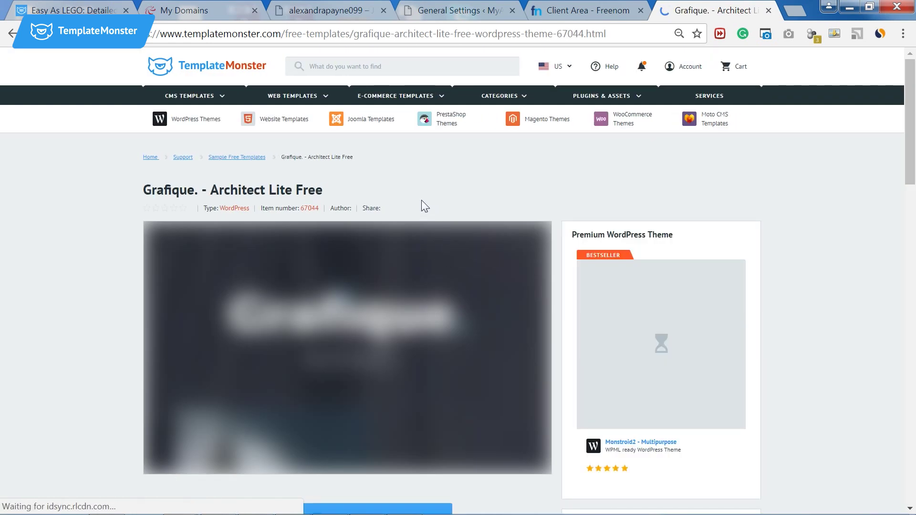
{"action": "scroll", "coordinate": [76, 230], "scroll_direction": "down", "scroll_amount": 5}
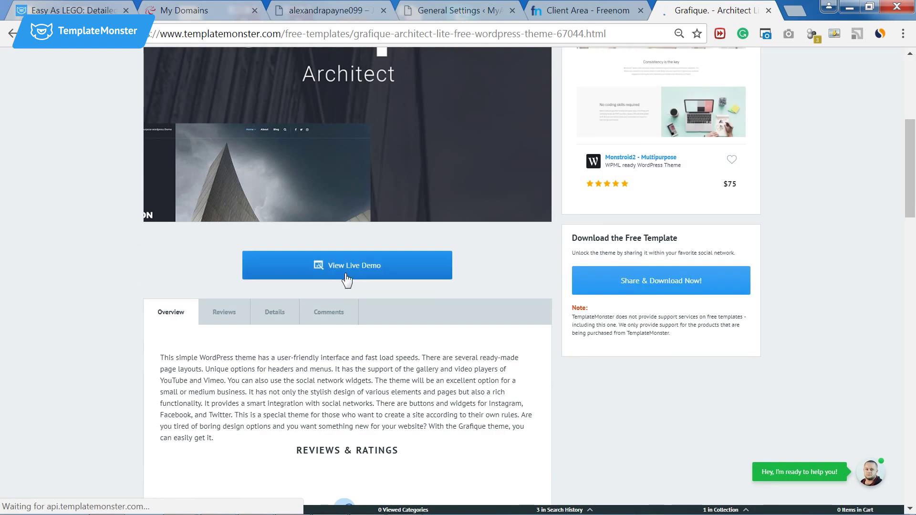
Browse Grafique's live demo and its hero slides, then return to the product page tab.
{"action": "left_click", "coordinate": [405, 280]}
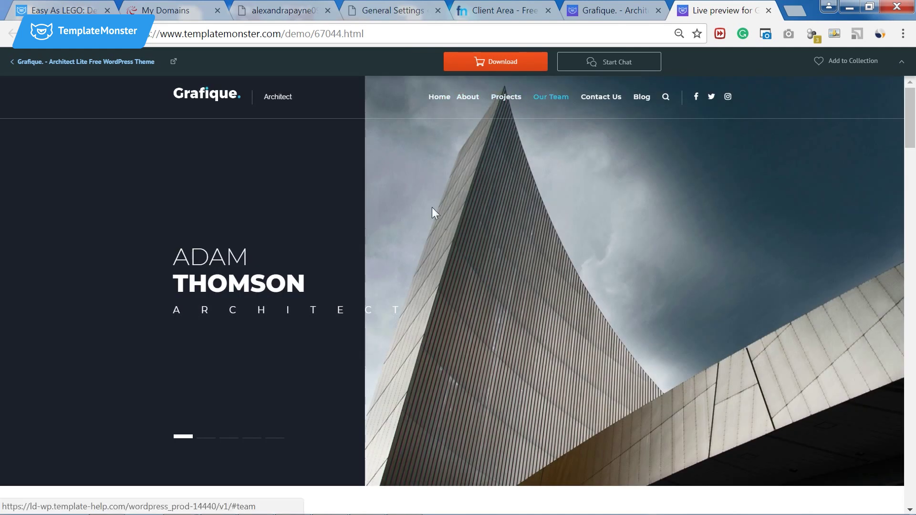
{"action": "scroll", "coordinate": [400, 231], "scroll_direction": "down", "scroll_amount": 2}
{"action": "left_click", "coordinate": [232, 366]}
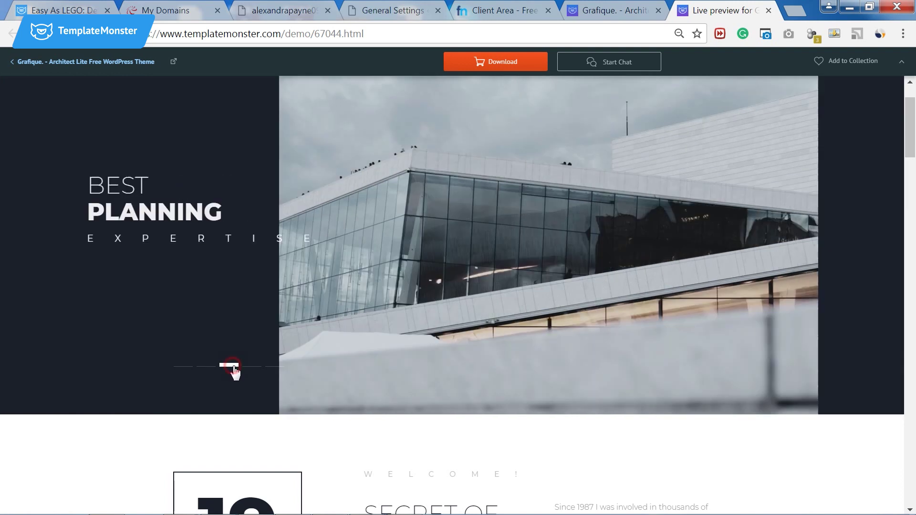
{"action": "left_click", "coordinate": [253, 366]}
{"action": "left_click", "coordinate": [277, 367]}
{"action": "scroll", "coordinate": [405, 355], "scroll_direction": "up", "scroll_amount": 1}
{"action": "scroll", "coordinate": [403, 358], "scroll_direction": "down", "scroll_amount": 3}
{"action": "scroll", "coordinate": [405, 358], "scroll_direction": "down", "scroll_amount": 15}
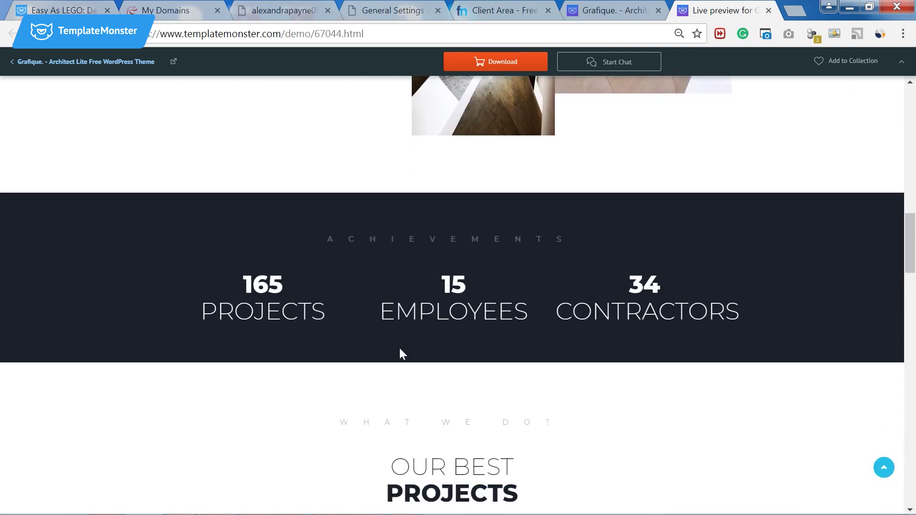
{"action": "scroll", "coordinate": [400, 349], "scroll_direction": "down", "scroll_amount": 13}
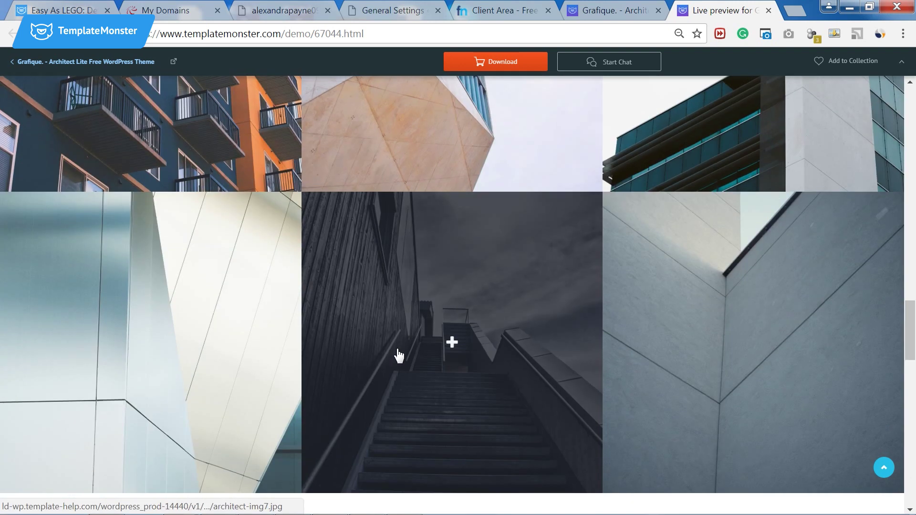
{"action": "scroll", "coordinate": [399, 356], "scroll_direction": "down", "scroll_amount": 10}
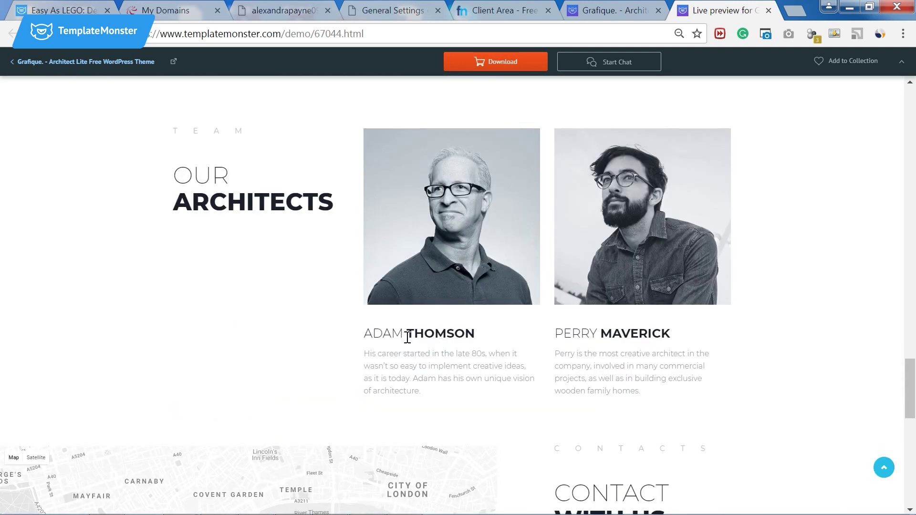
{"action": "scroll", "coordinate": [407, 338], "scroll_direction": "down", "scroll_amount": 13}
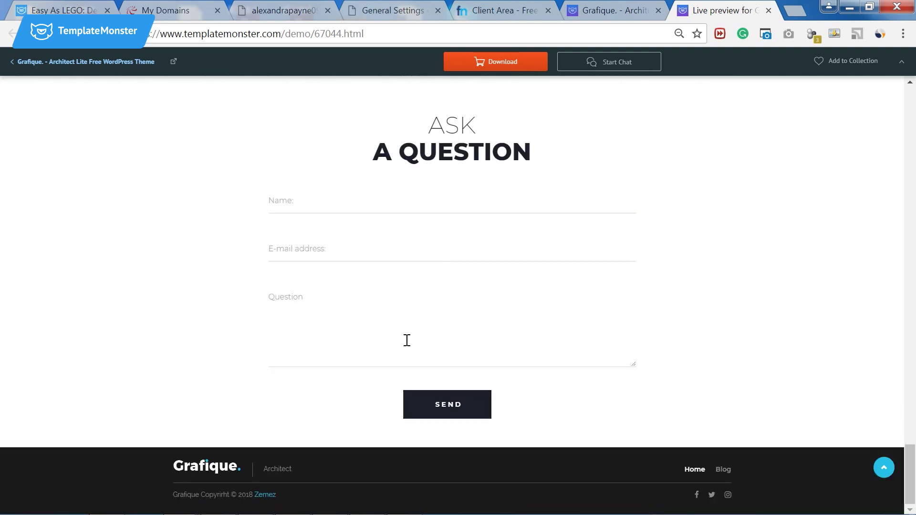
{"action": "left_click", "coordinate": [592, 14]}
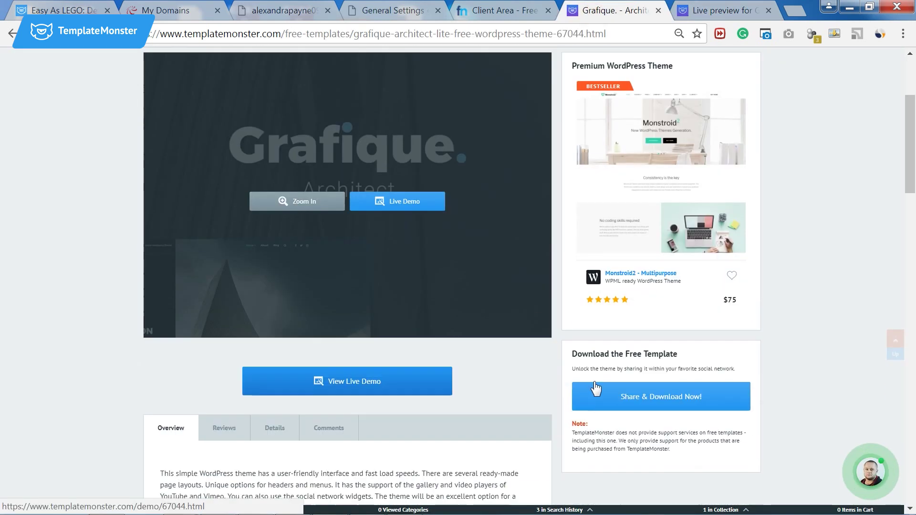
Share the free Grafique template via Google+ to unlock it, then download it.
{"action": "left_click", "coordinate": [587, 387]}
{"action": "left_click", "coordinate": [617, 400]}
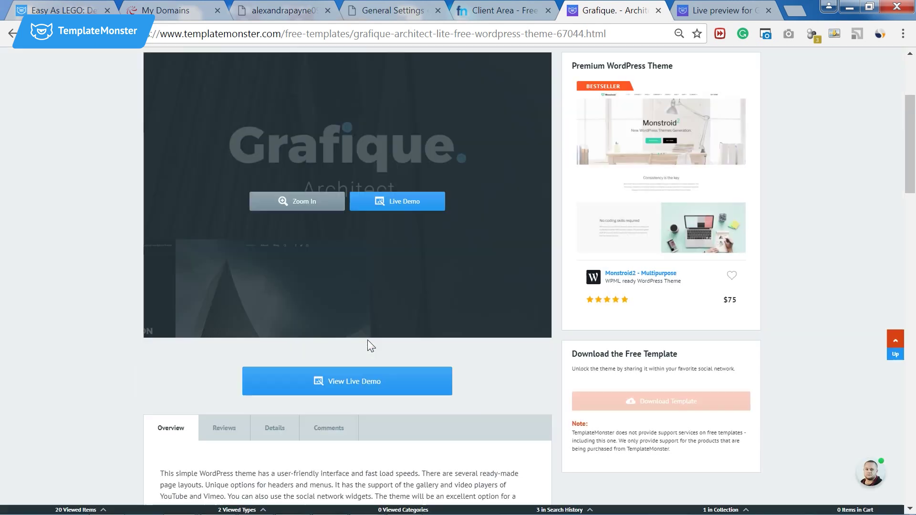
{"action": "left_click", "coordinate": [637, 406]}
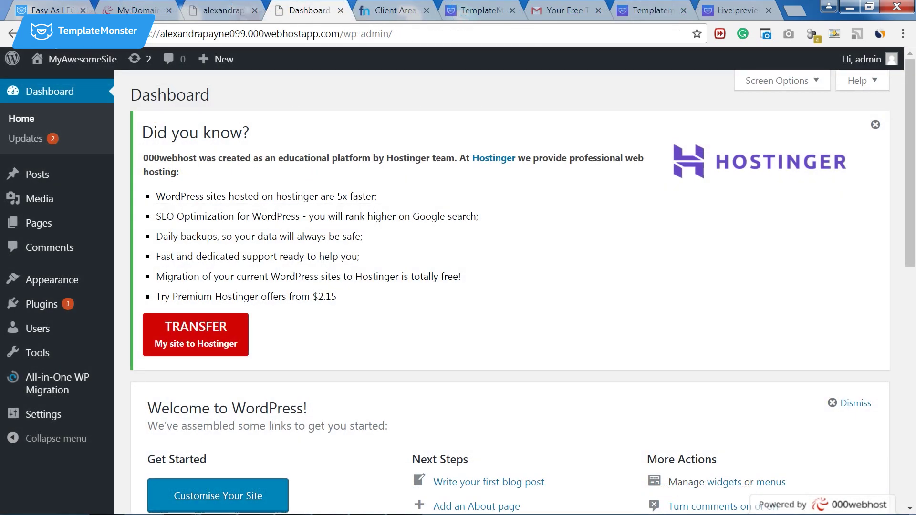
Dismiss the Hostinger notice and choose theme/grafique_lite.zip in the Upload Theme form.
{"action": "mouse_move", "coordinate": [68, 280]}
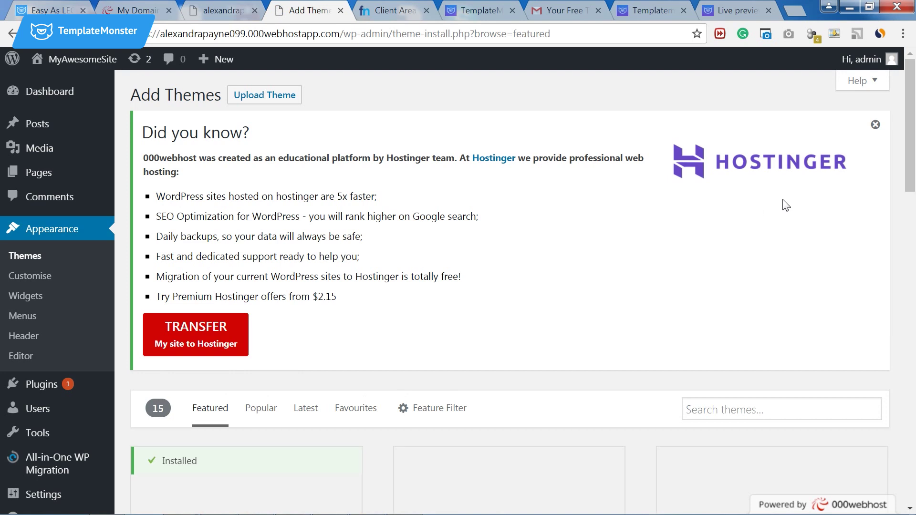
{"action": "left_click", "coordinate": [875, 125]}
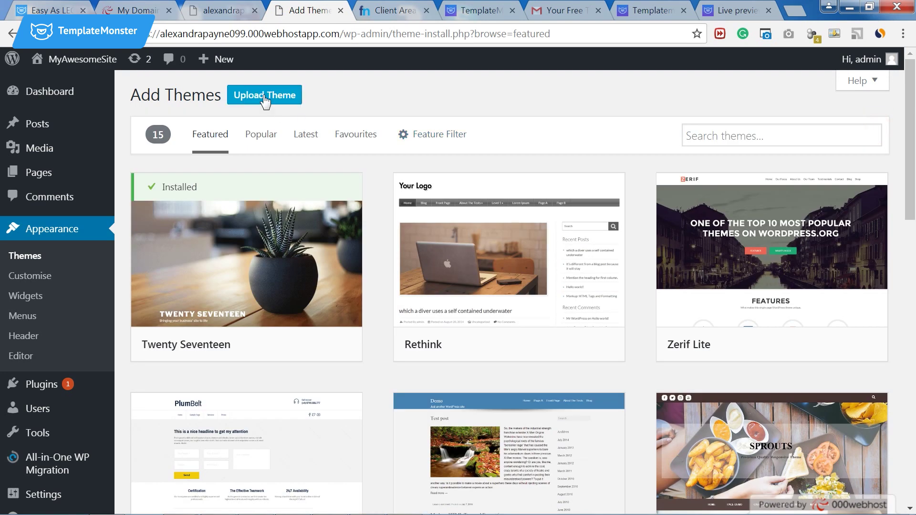
{"action": "left_click", "coordinate": [264, 97]}
{"action": "left_click", "coordinate": [389, 223]}
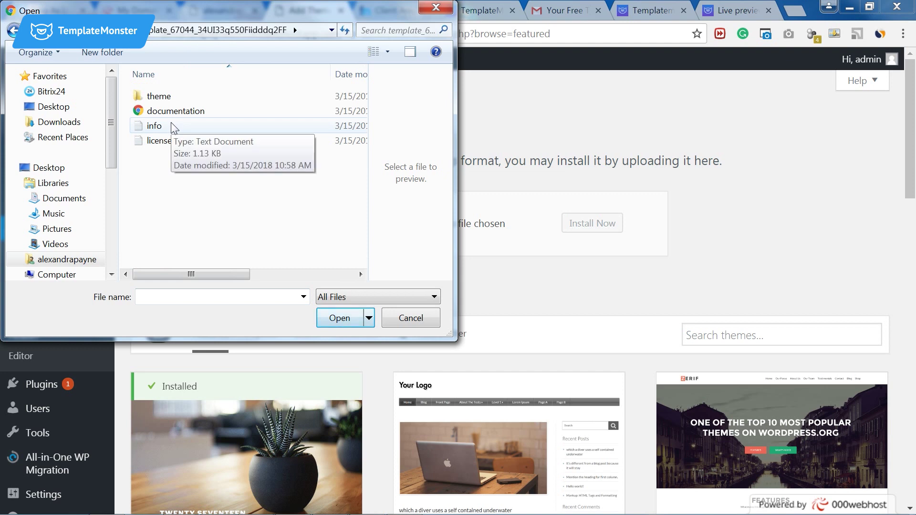
{"action": "double_click", "coordinate": [157, 96]}
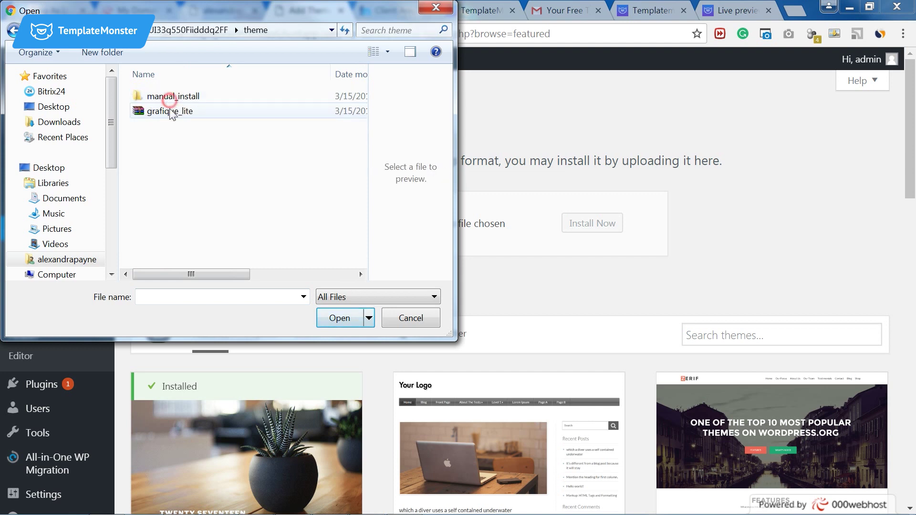
{"action": "left_click", "coordinate": [165, 111]}
{"action": "left_click", "coordinate": [338, 318]}
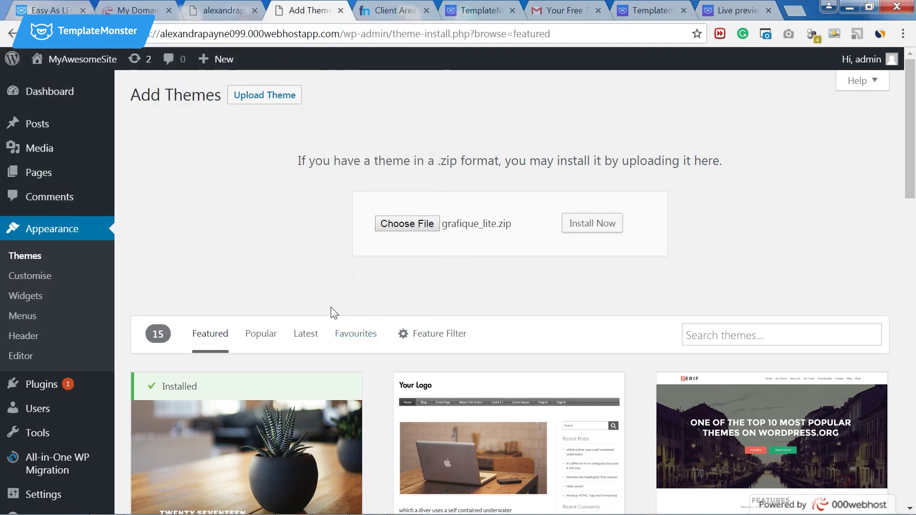
Install and activate the Grafique Lite theme, then view the live site's Grafique homepage.
{"action": "left_click", "coordinate": [572, 232]}
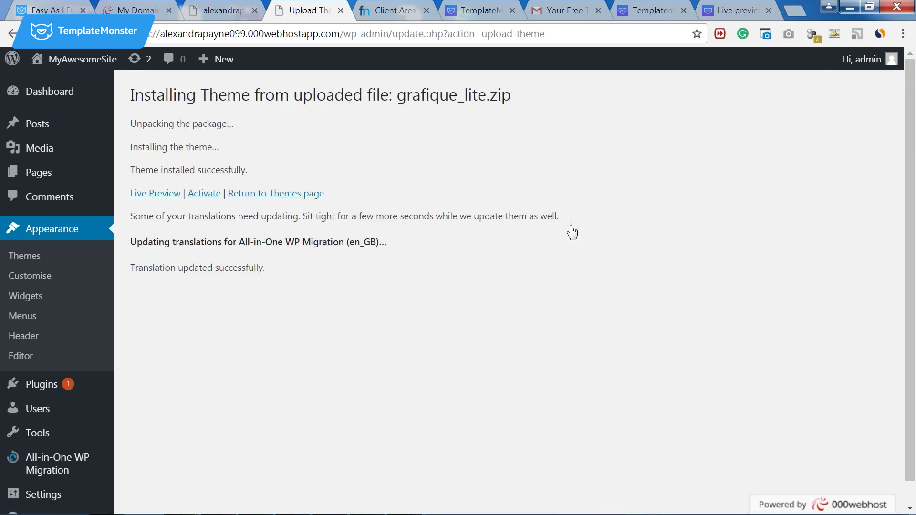
{"action": "left_click", "coordinate": [208, 194]}
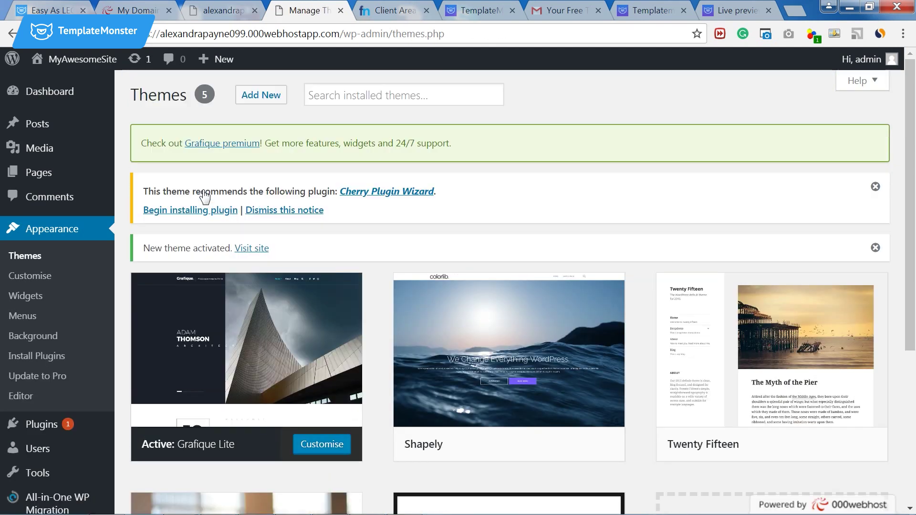
{"action": "left_click", "coordinate": [254, 248]}
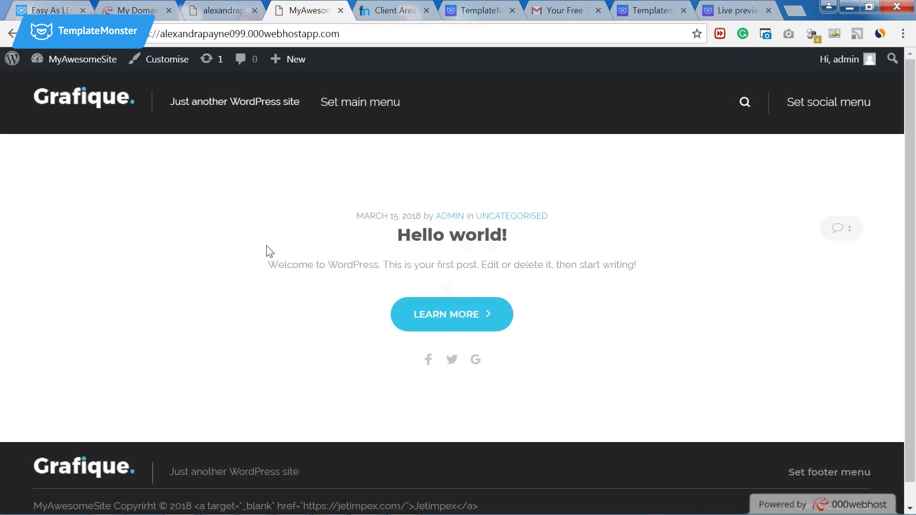
{"action": "scroll", "coordinate": [289, 253], "scroll_direction": "down", "scroll_amount": 1}
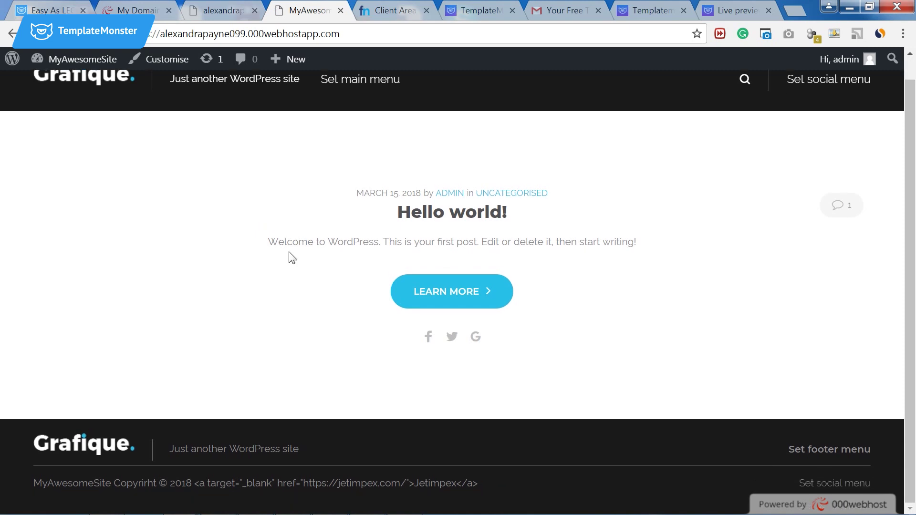
{"action": "scroll", "coordinate": [292, 257], "scroll_direction": "up", "scroll_amount": 1}
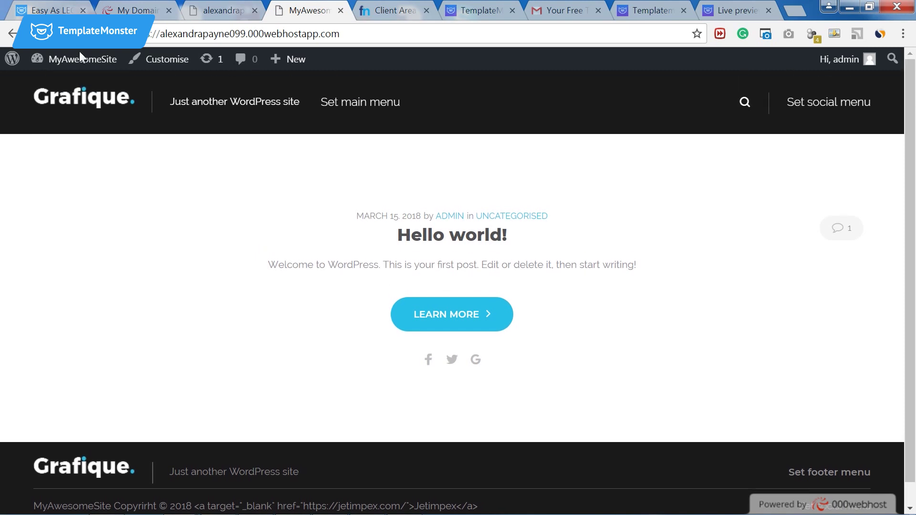
Install the Cherry Plugin Wizard from the Dashboard notice and view Plugins > Installed Plugins.
{"action": "left_click", "coordinate": [61, 61]}
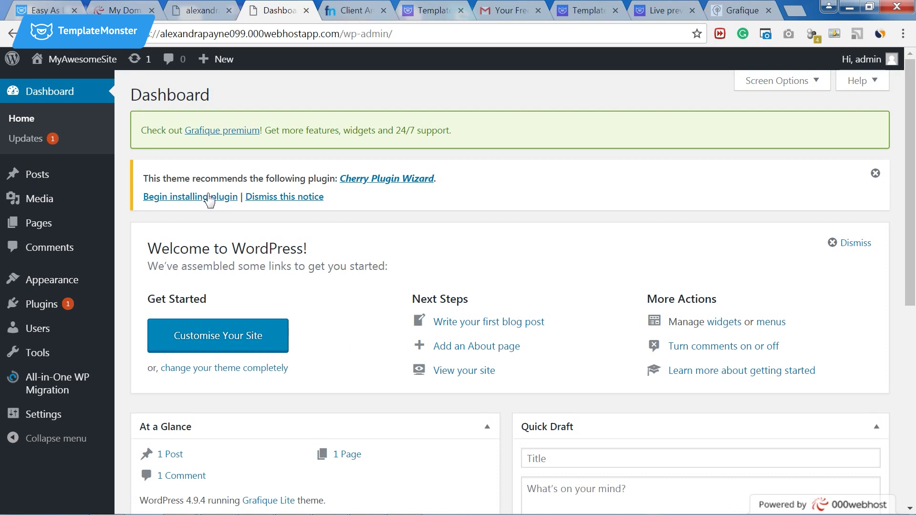
{"action": "left_click", "coordinate": [203, 198]}
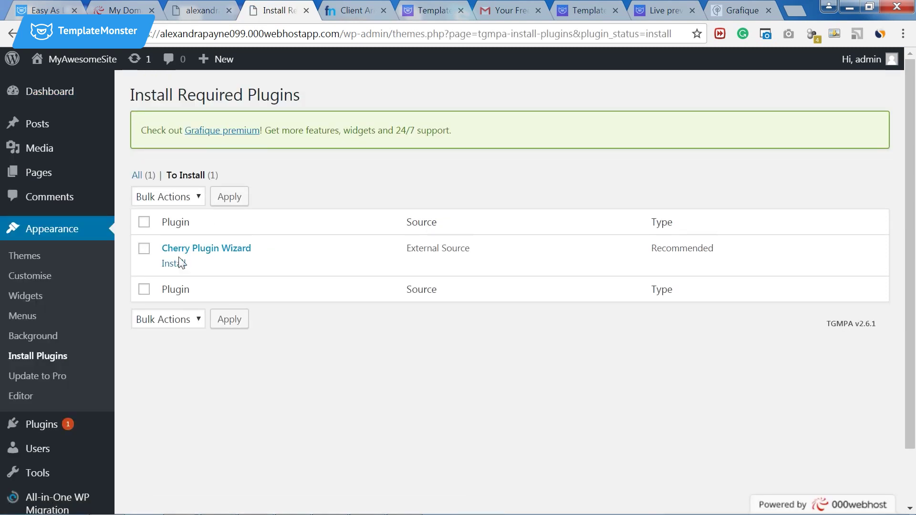
{"action": "left_click", "coordinate": [179, 263]}
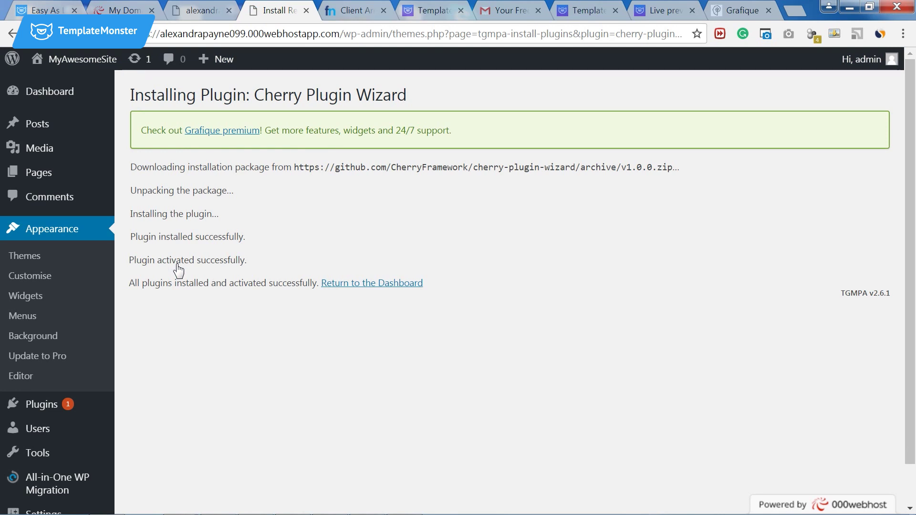
{"action": "mouse_move", "coordinate": [75, 401]}
{"action": "left_click", "coordinate": [130, 406]}
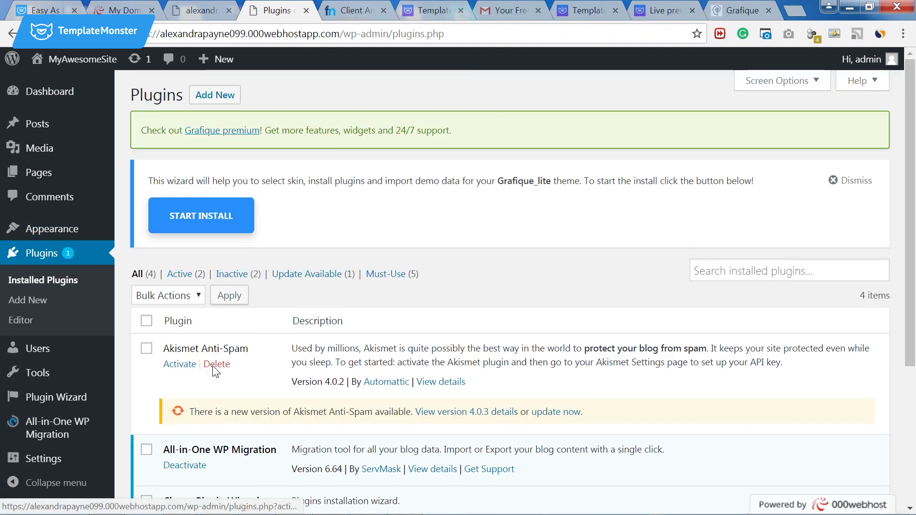
Run the Plugin Wizard for the Grafique_lite skin, installing Elementor, Cherry Data Importer, Jet Elements and Contact Form 7.
{"action": "scroll", "coordinate": [210, 372], "scroll_direction": "down", "scroll_amount": 3}
{"action": "scroll", "coordinate": [236, 376], "scroll_direction": "down", "scroll_amount": 2}
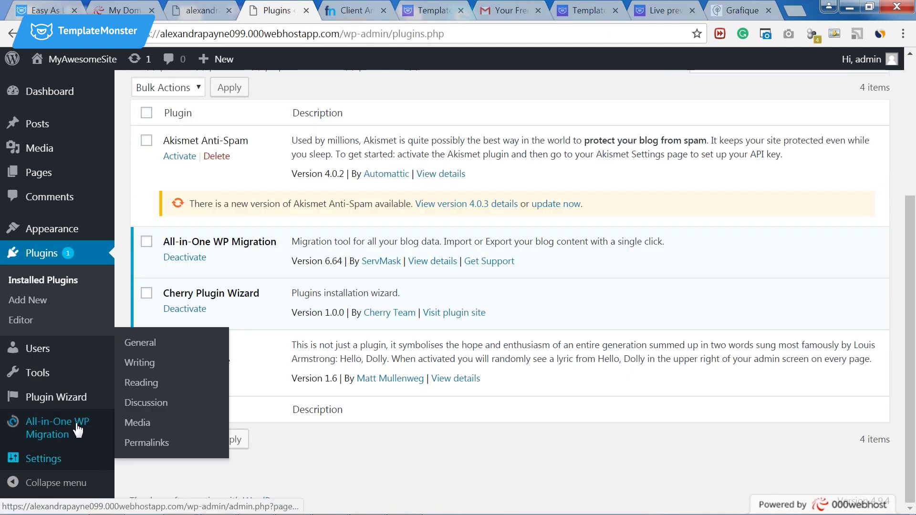
{"action": "left_click", "coordinate": [69, 405]}
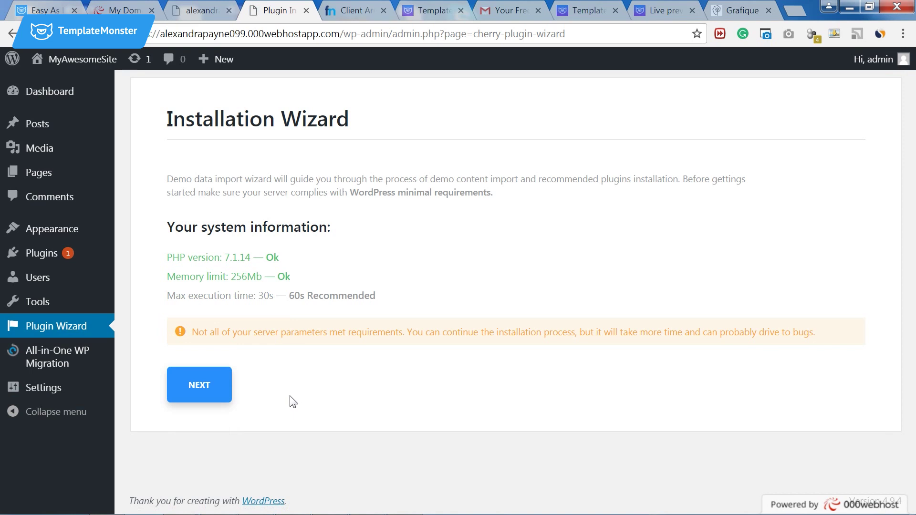
{"action": "left_click", "coordinate": [199, 385]}
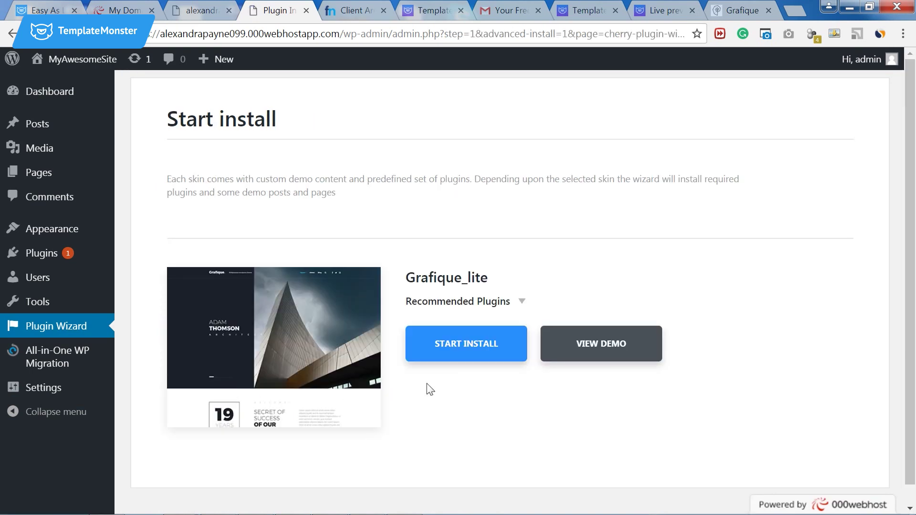
{"action": "left_click", "coordinate": [474, 354]}
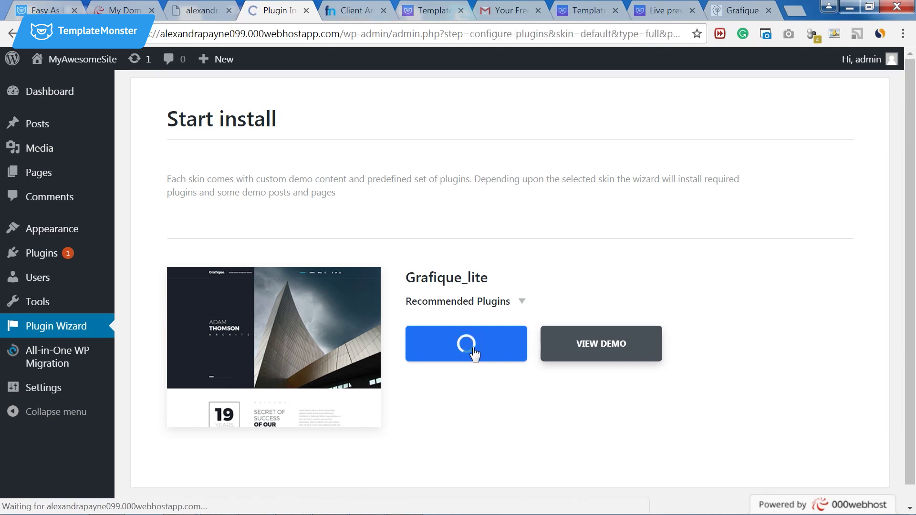
{"action": "left_click", "coordinate": [195, 432]}
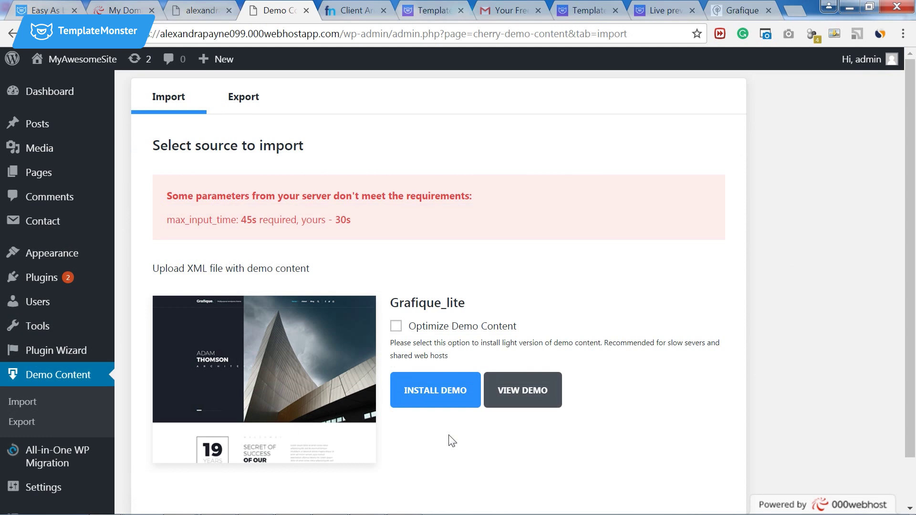
Start the Grafique_lite demo import with Optimize Demo Content on, appending to existing content.
{"action": "scroll", "coordinate": [449, 443], "scroll_direction": "down", "scroll_amount": 1}
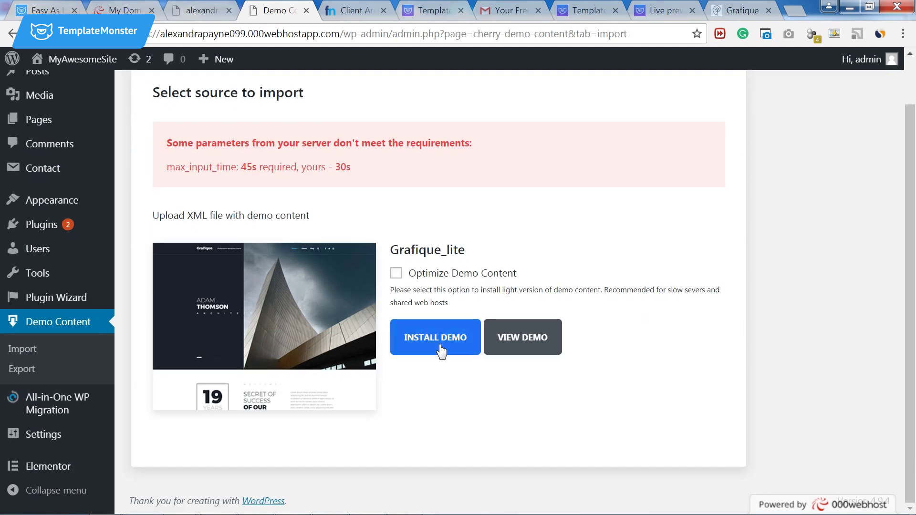
{"action": "left_click", "coordinate": [396, 274]}
{"action": "left_click", "coordinate": [436, 348]}
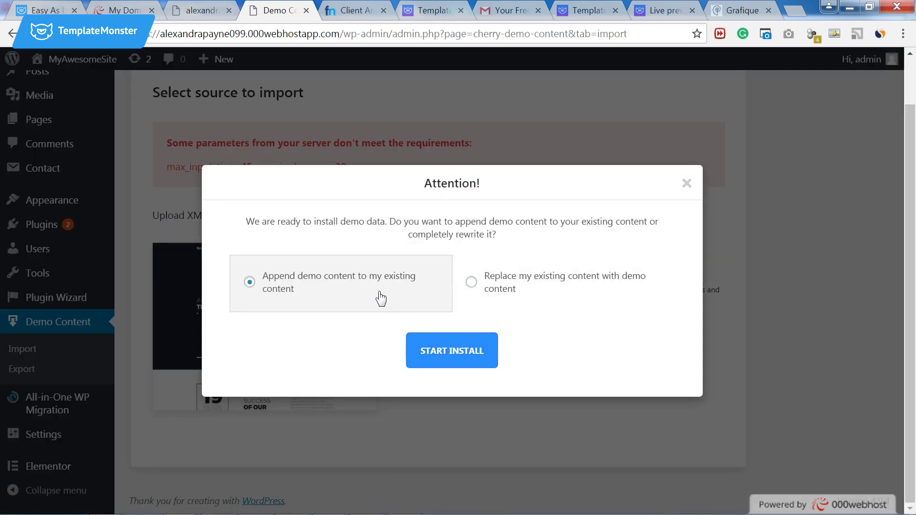
{"action": "left_click", "coordinate": [440, 354]}
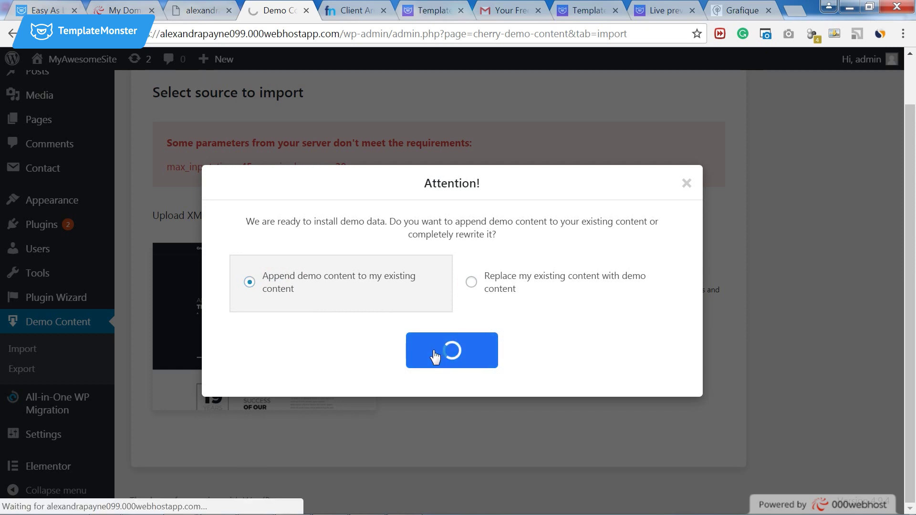